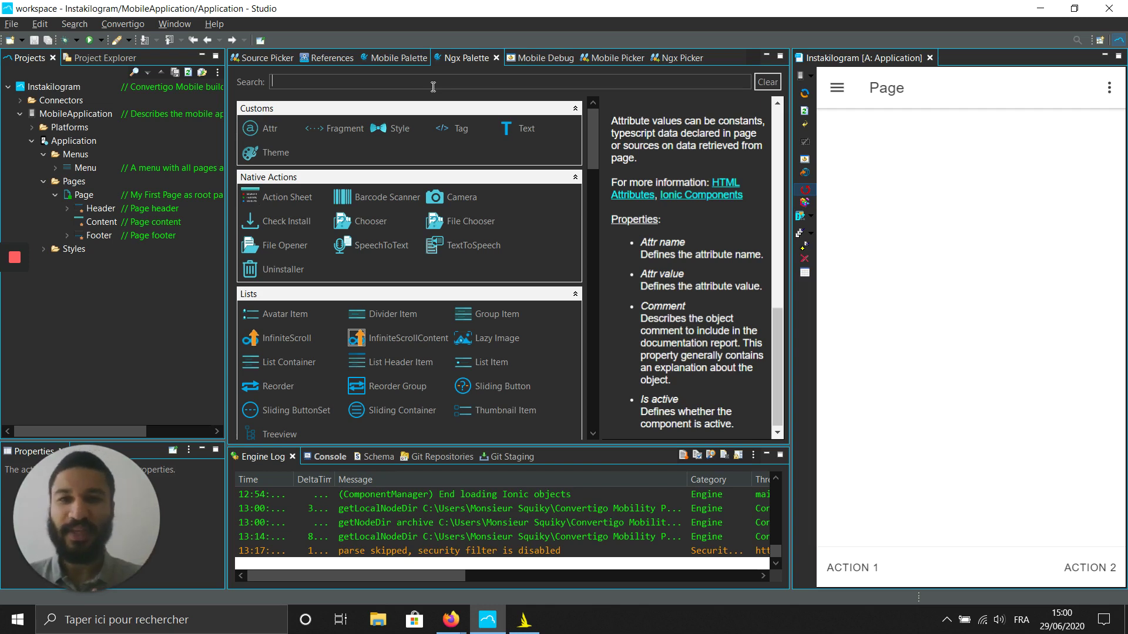
pyautogui.write('tab')
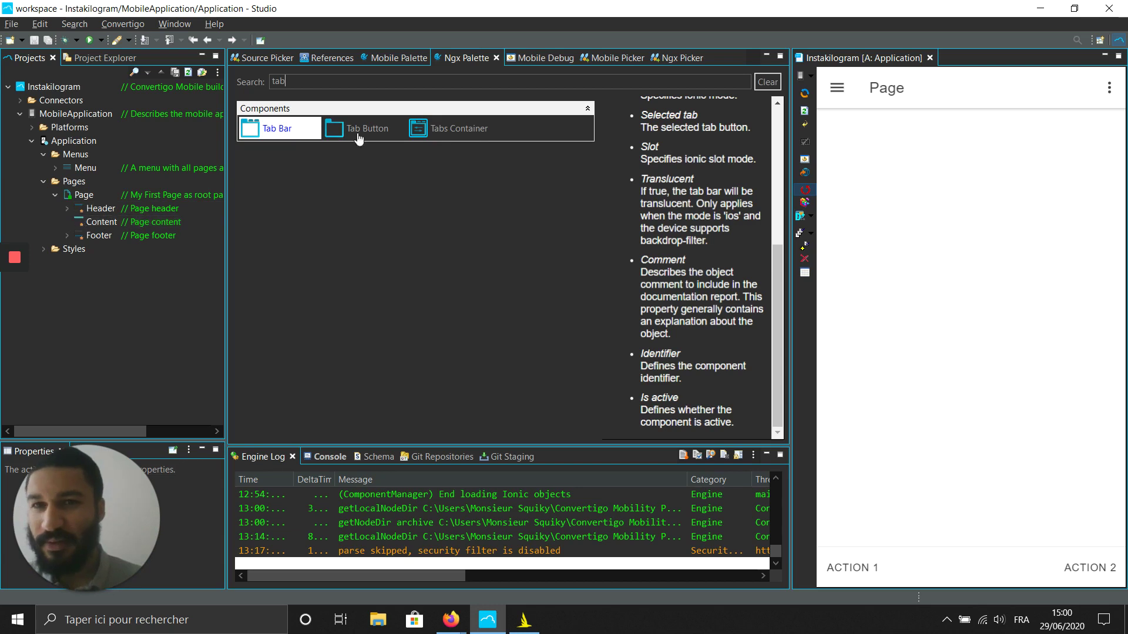
# - Add a Tabs Container to the page content with a Tab Bar inside it
pyautogui.moveTo(456, 128); pyautogui.dragTo(104, 227)
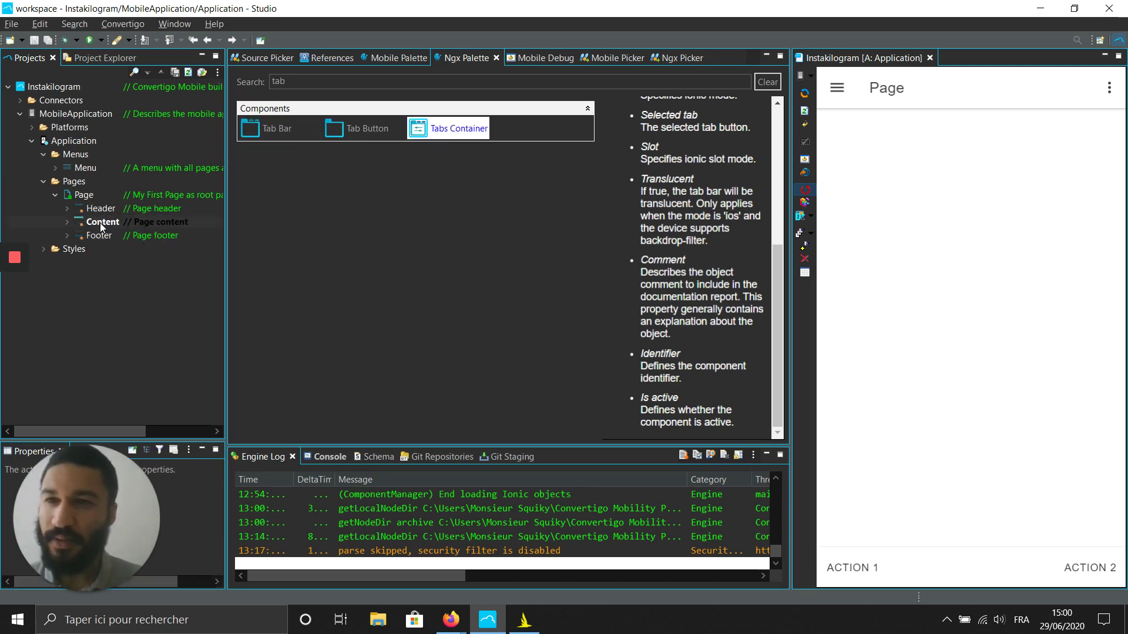
pyautogui.moveTo(103, 227); pyautogui.dragTo(74, 227)
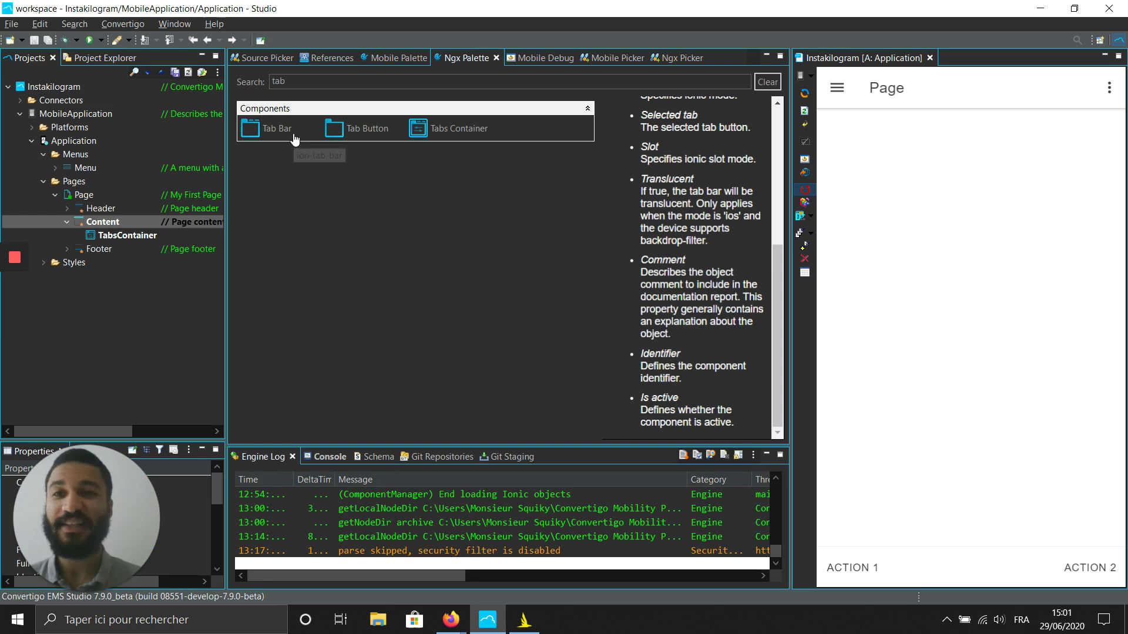
pyautogui.moveTo(294, 139)
pyautogui.mouseDown()
pyautogui.moveTo(175, 246)
pyautogui.moveTo(81, 234)
pyautogui.mouseUp()
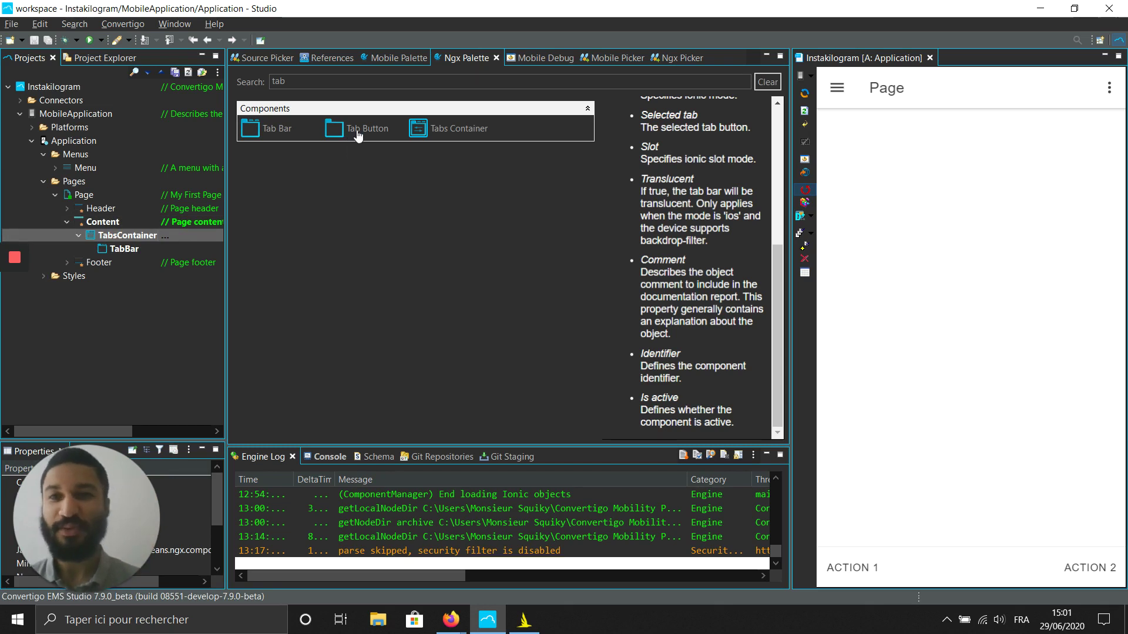
# - Add a Tab Button to the Tab Bar and an Icon inside that button
pyautogui.moveTo(357, 135); pyautogui.dragTo(128, 250)
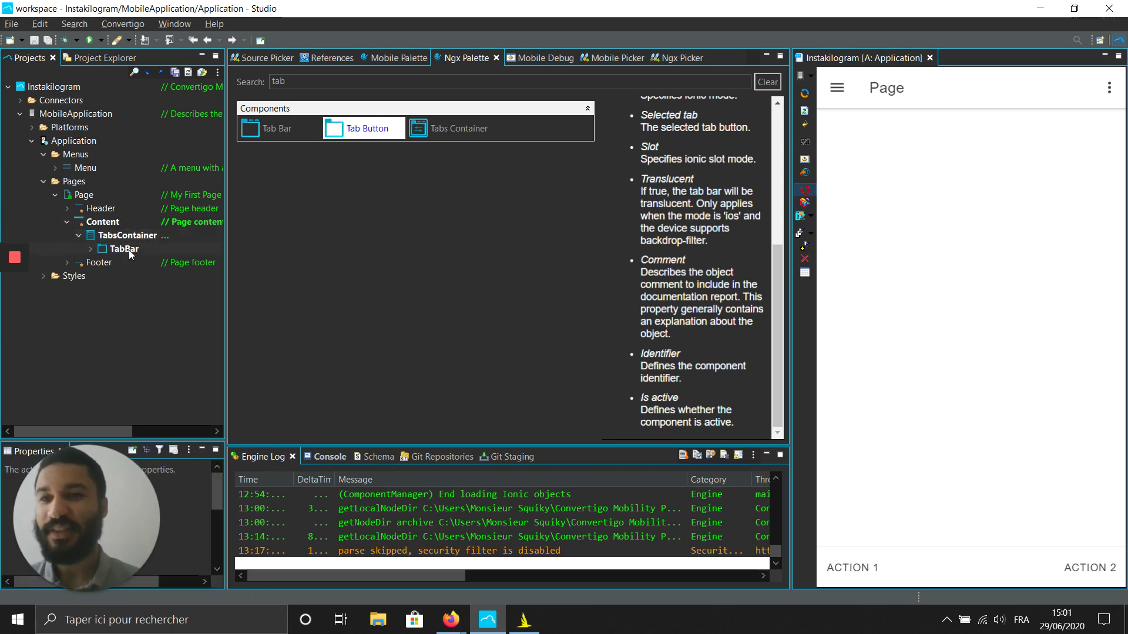
pyautogui.click(93, 250)
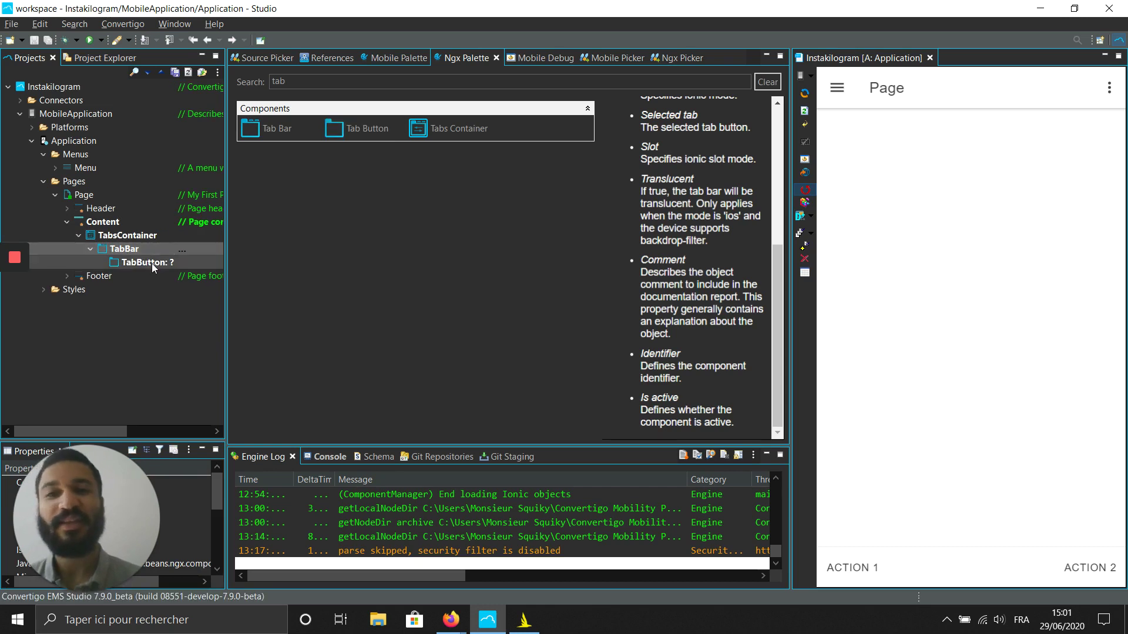
pyautogui.doubleClick(300, 83)
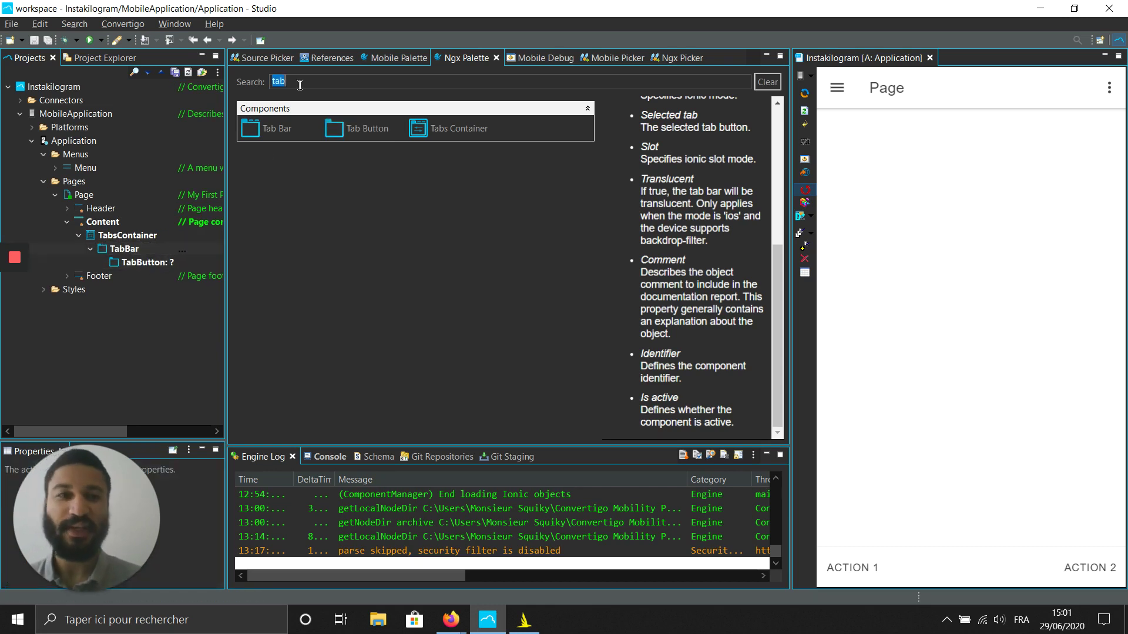
pyautogui.write('icon')
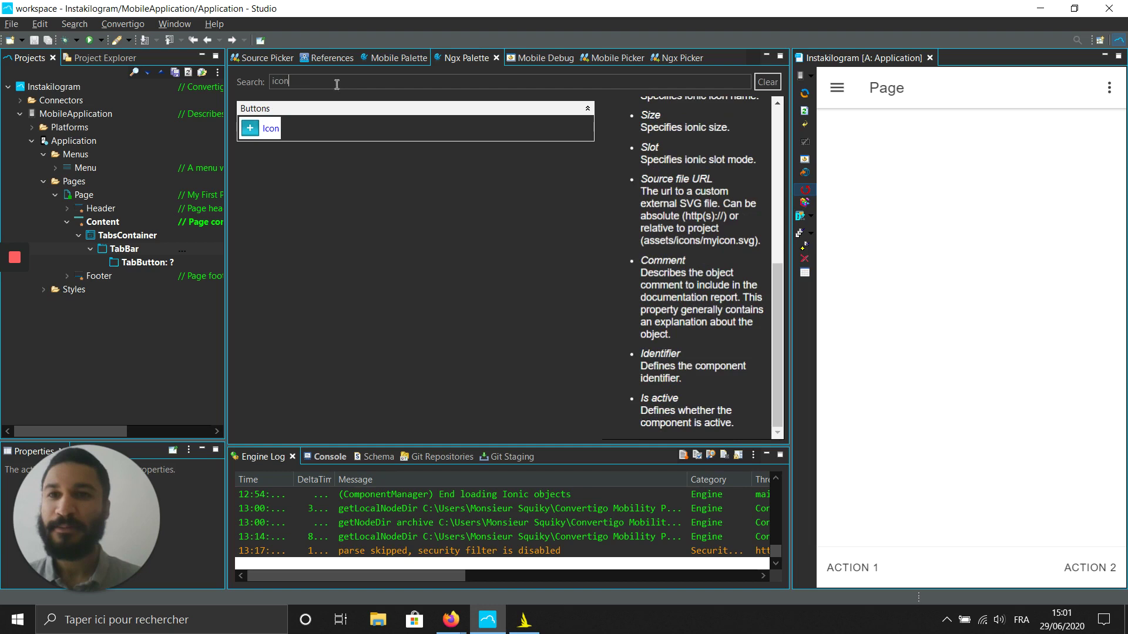
pyautogui.moveTo(250, 129)
pyautogui.mouseDown()
pyautogui.moveTo(263, 132)
pyautogui.moveTo(139, 263)
pyautogui.mouseUp()
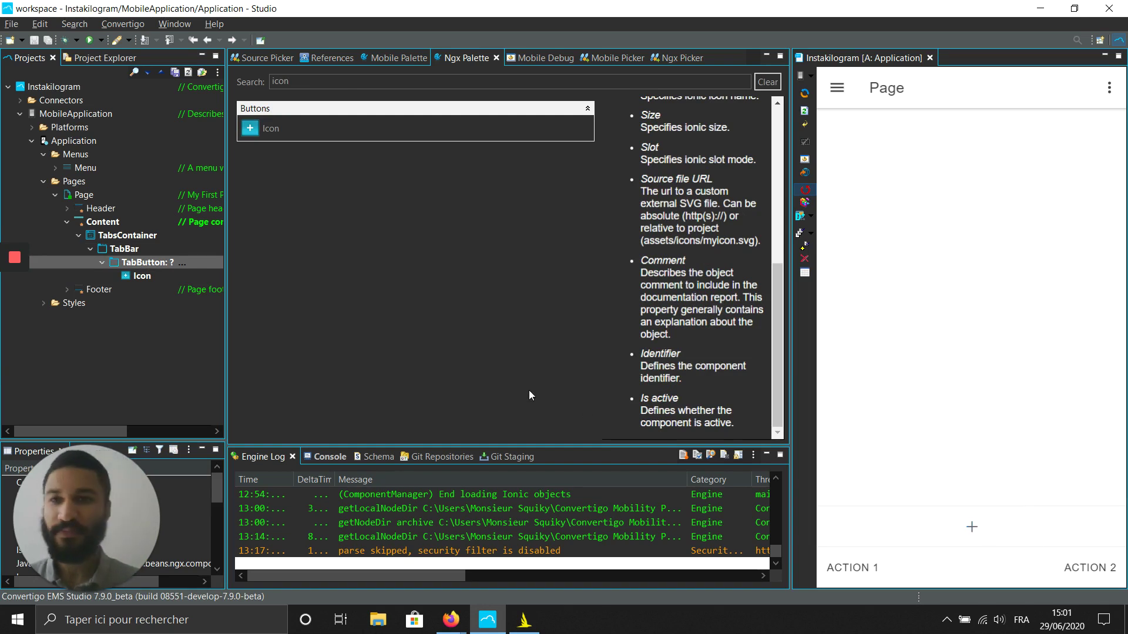
# - Copy the tab button and paste it as a sibling in the Tab Bar
pyautogui.click(104, 263)
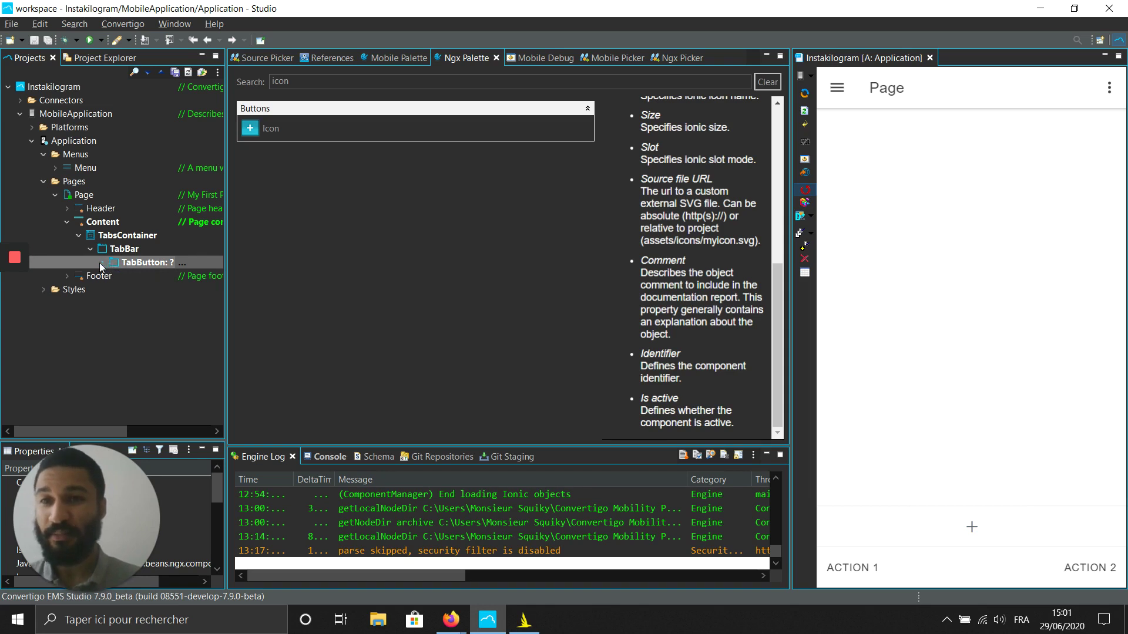
pyautogui.click(103, 263)
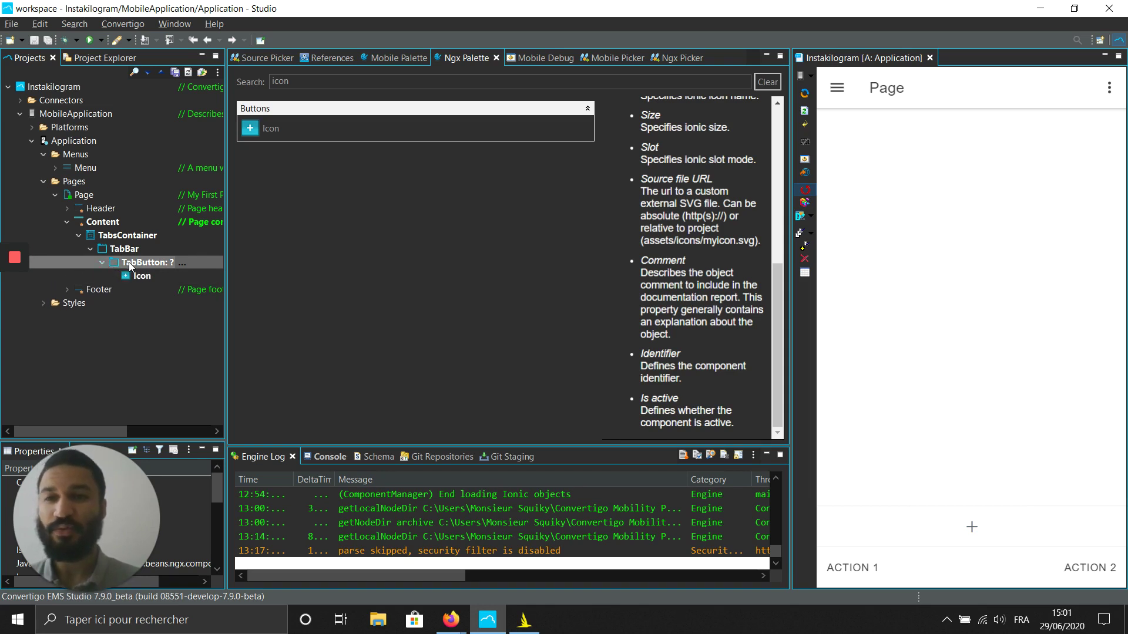
pyautogui.rightClick(129, 265)
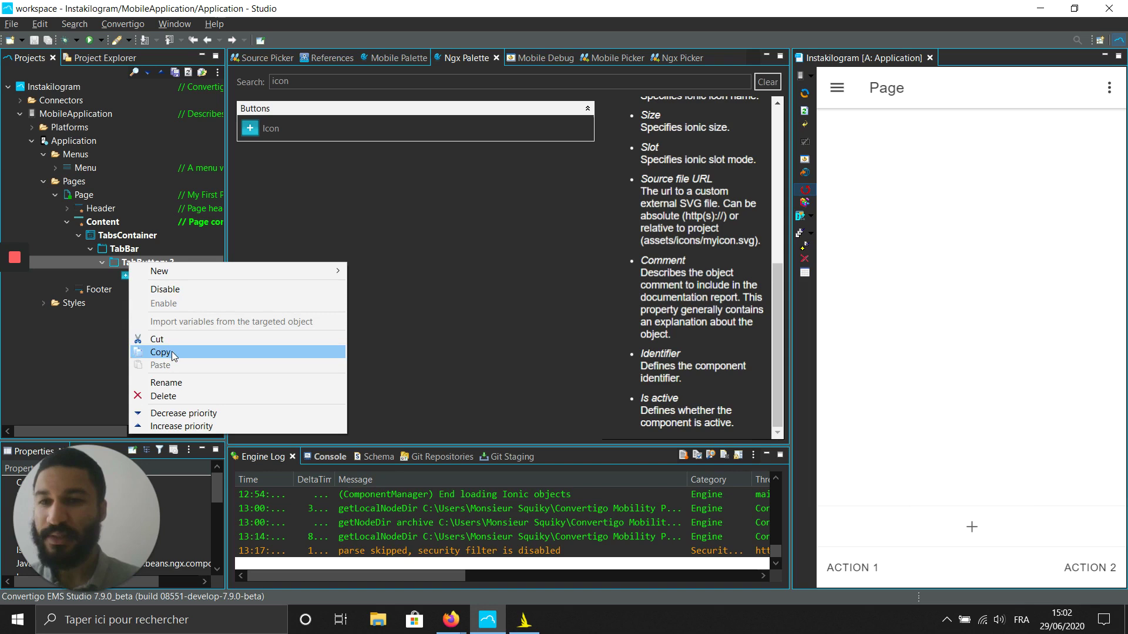
pyautogui.click(173, 351)
pyautogui.rightClick(142, 268)
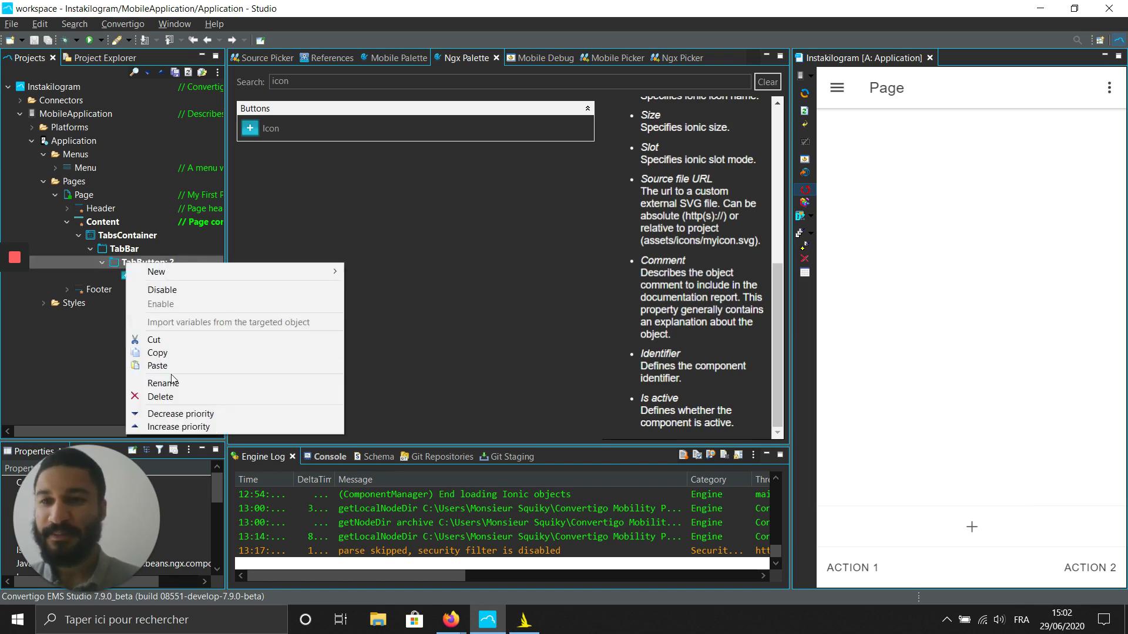
pyautogui.click(157, 365)
pyautogui.click(515, 330)
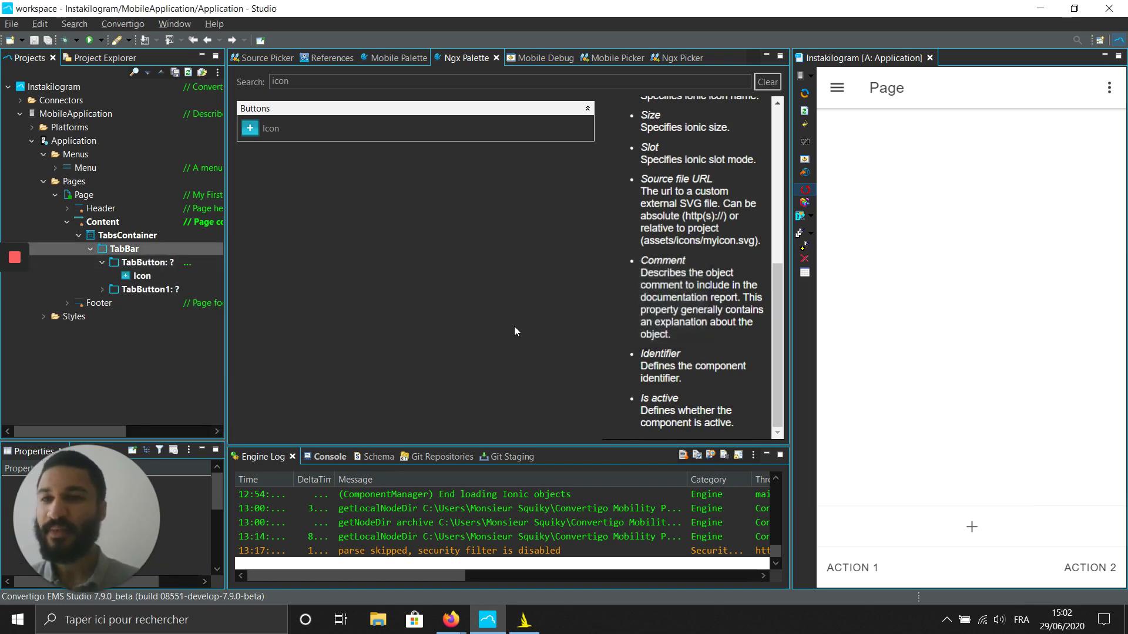
# - Drag in third, fourth and fifth tab buttons plus another icon from the palette
pyautogui.click(299, 81)
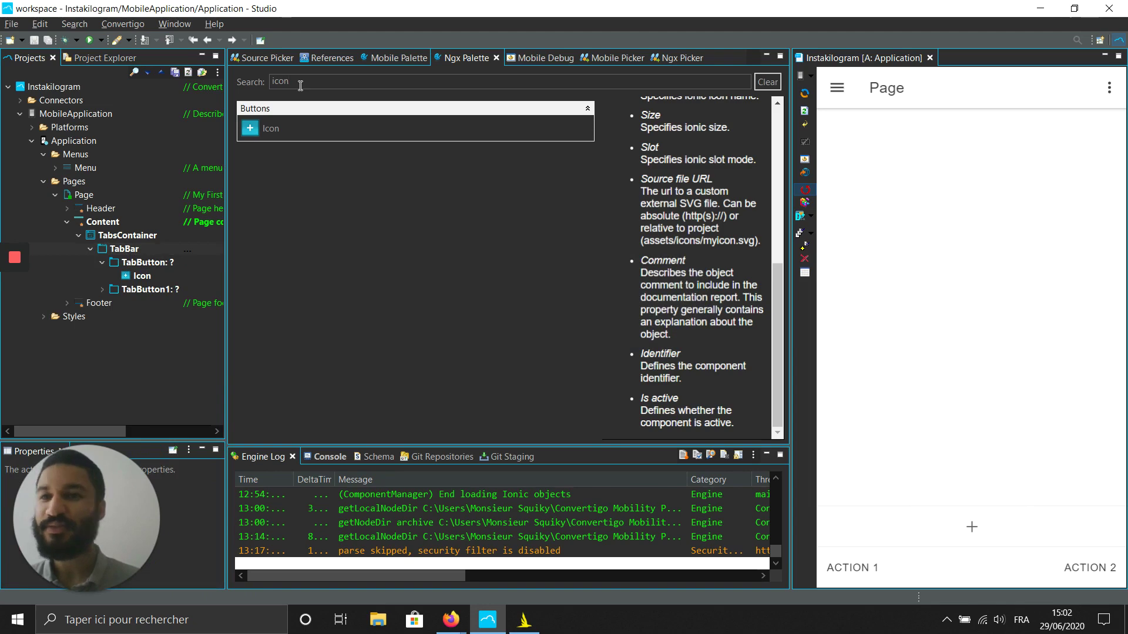
pyautogui.doubleClick(301, 81)
pyautogui.write('ab')
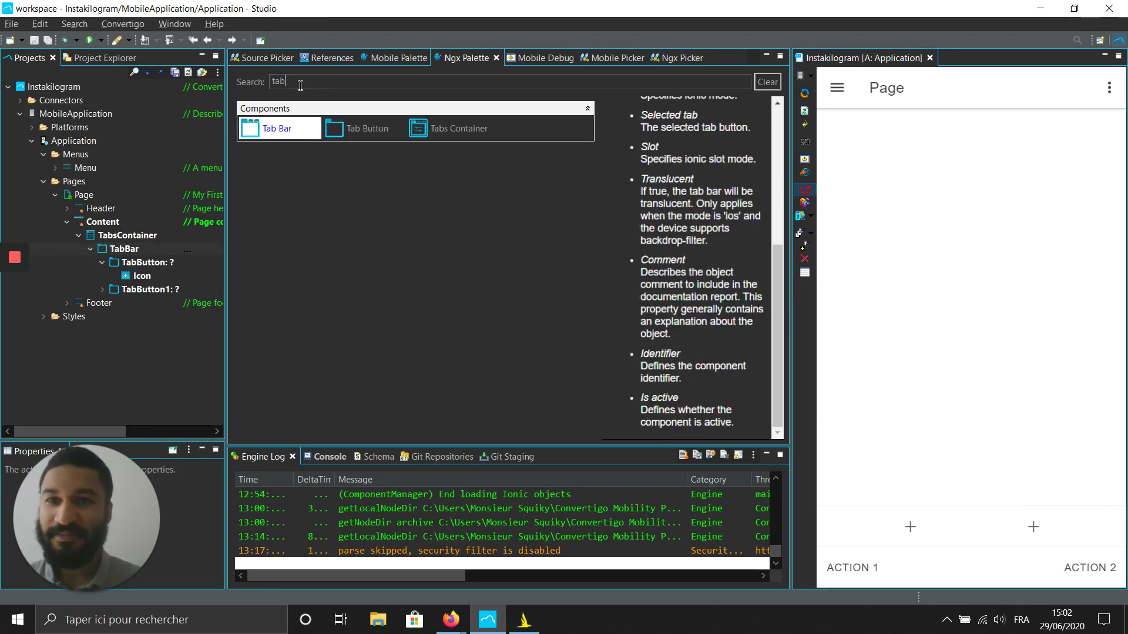
pyautogui.moveTo(365, 136); pyautogui.dragTo(123, 249)
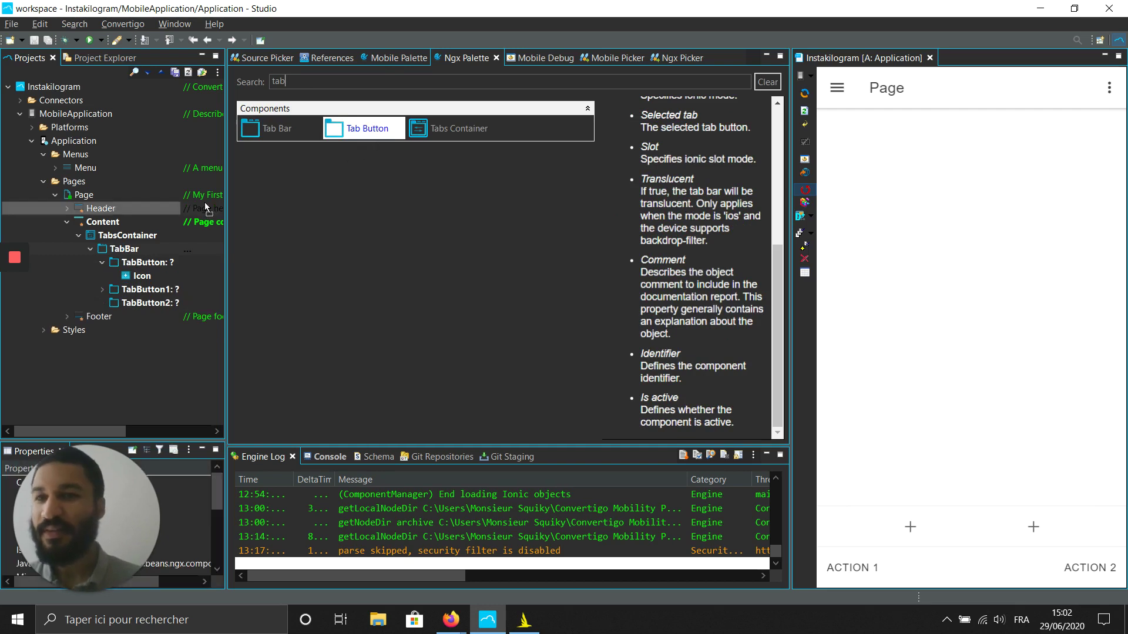
pyautogui.moveTo(122, 250); pyautogui.dragTo(123, 249)
pyautogui.write('ic')
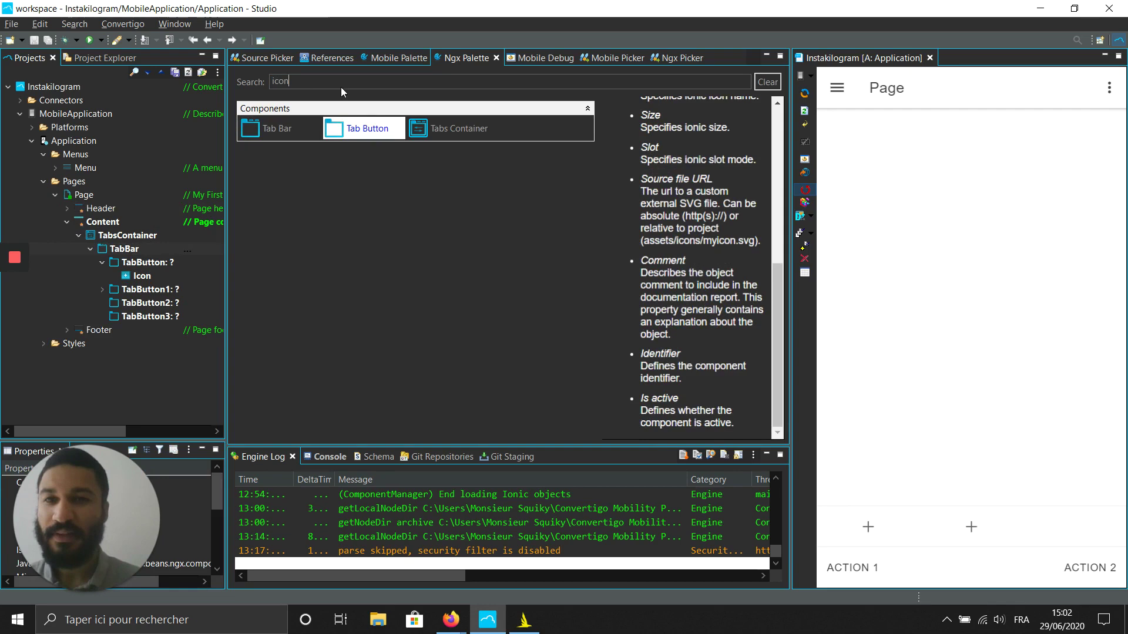
pyautogui.write('on')
pyautogui.moveTo(264, 129); pyautogui.dragTo(205, 191)
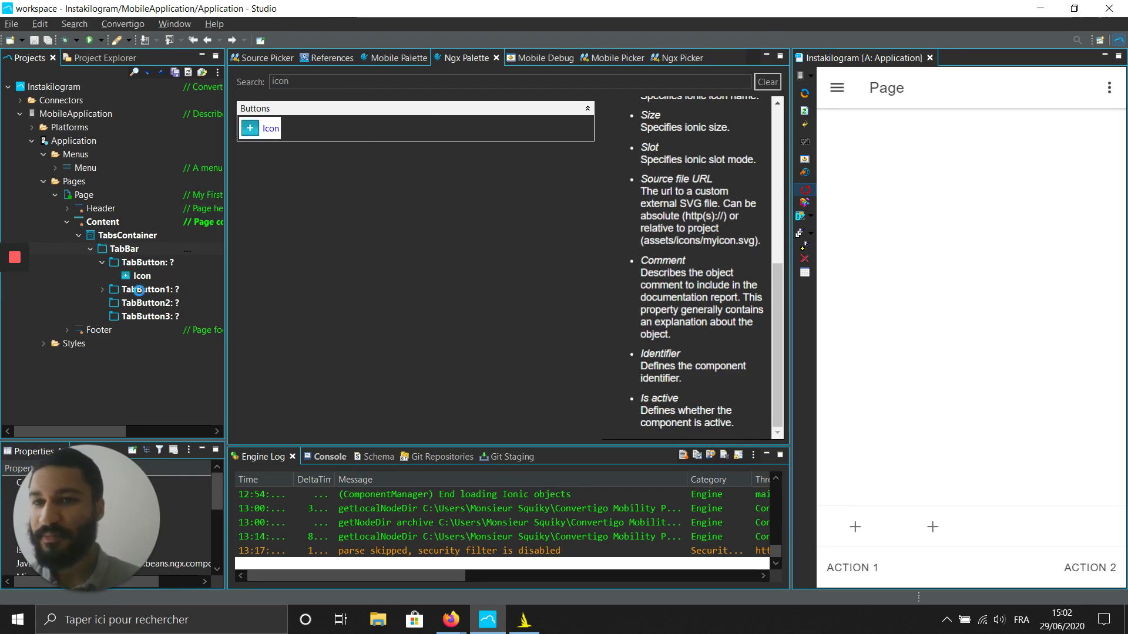
pyautogui.moveTo(138, 289); pyautogui.dragTo(138, 289)
pyautogui.click(296, 81)
pyautogui.write('a')
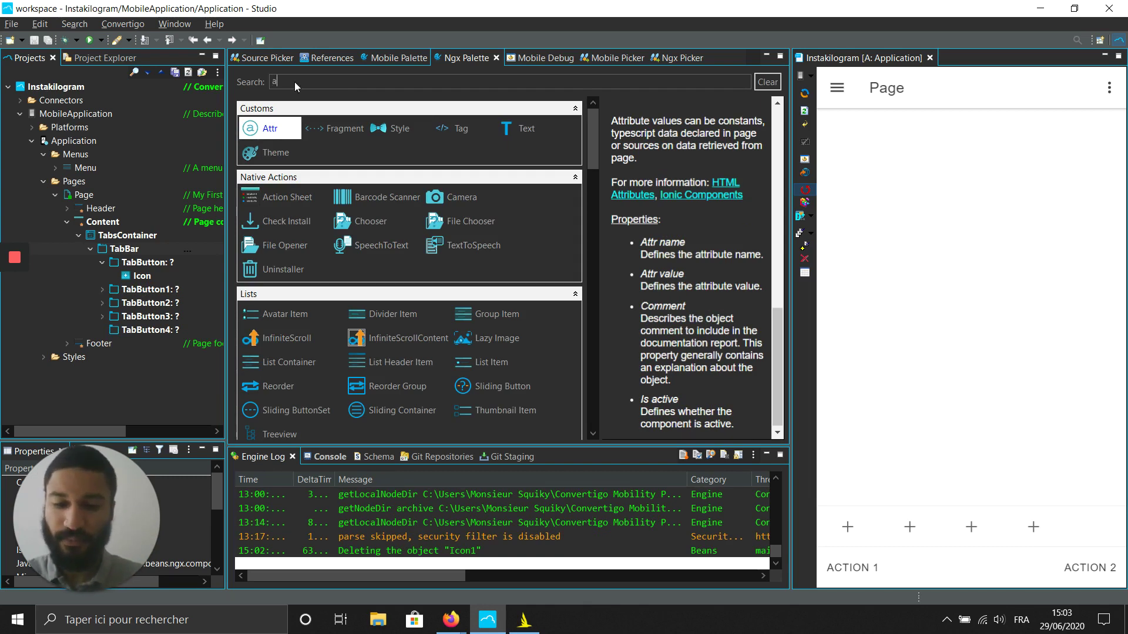
pyautogui.write('vatar')
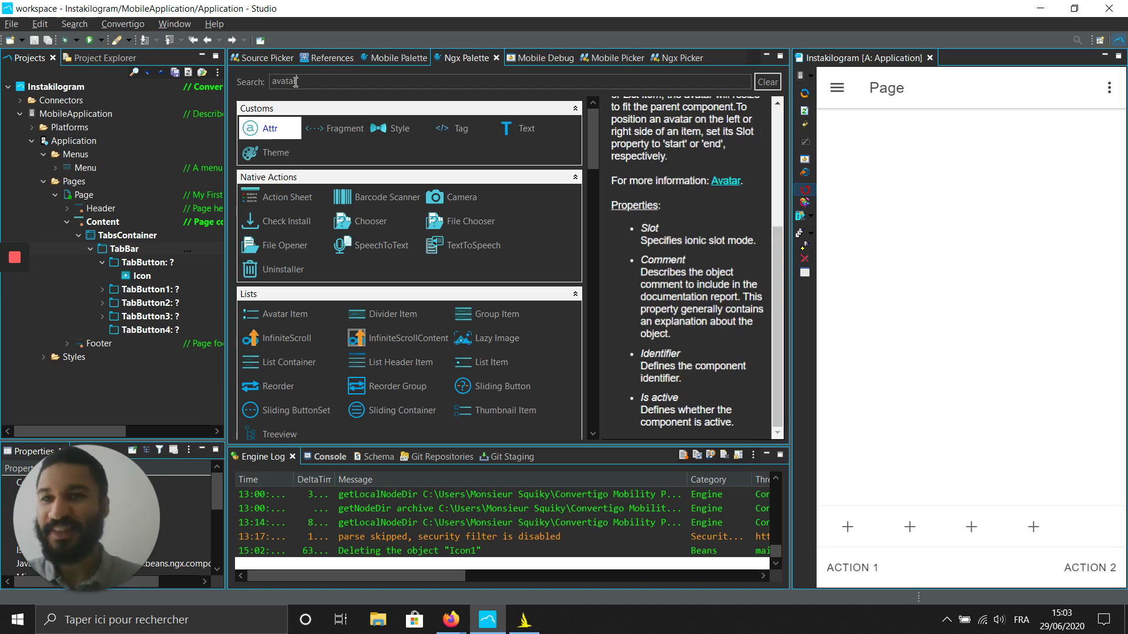
# - Drop an Avatar Item into the fifth tab button, with an Image inside it
pyautogui.moveTo(273, 127)
pyautogui.mouseDown()
pyautogui.moveTo(157, 330)
pyautogui.moveTo(100, 329)
pyautogui.mouseUp()
pyautogui.doubleClick(326, 84)
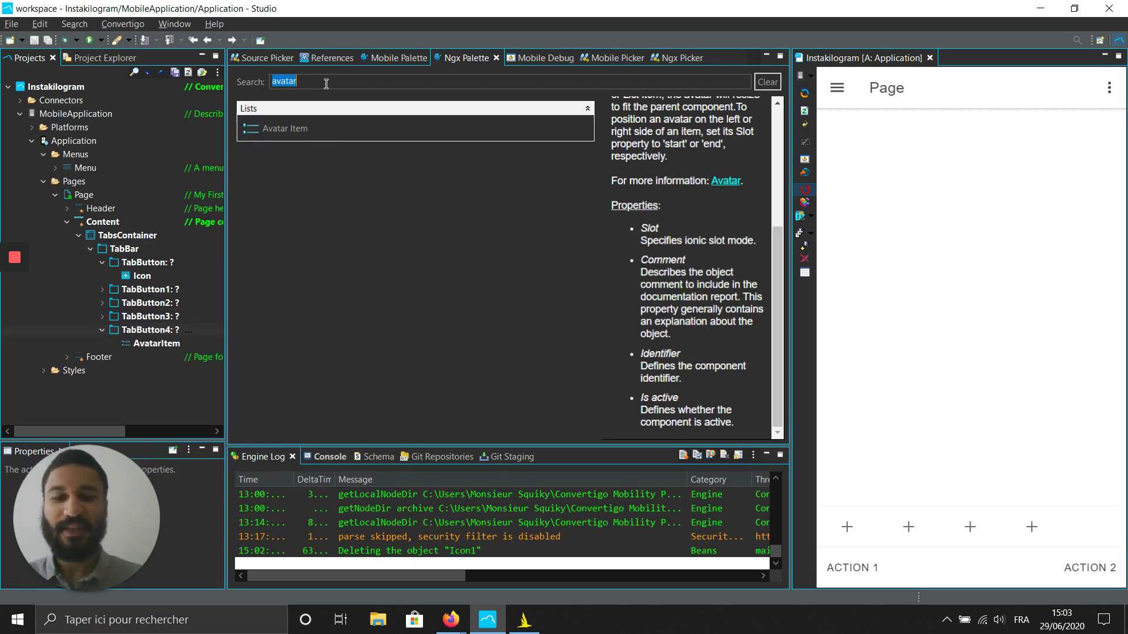
pyautogui.write('image')
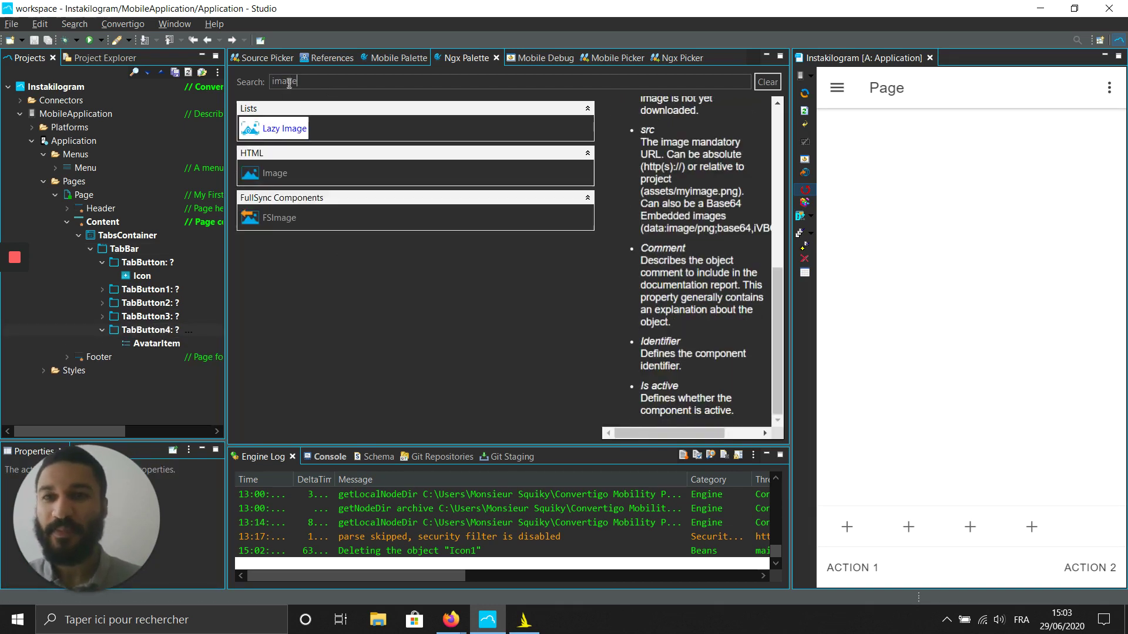
pyautogui.moveTo(273, 174)
pyautogui.mouseDown()
pyautogui.moveTo(176, 356)
pyautogui.moveTo(148, 346)
pyautogui.mouseUp()
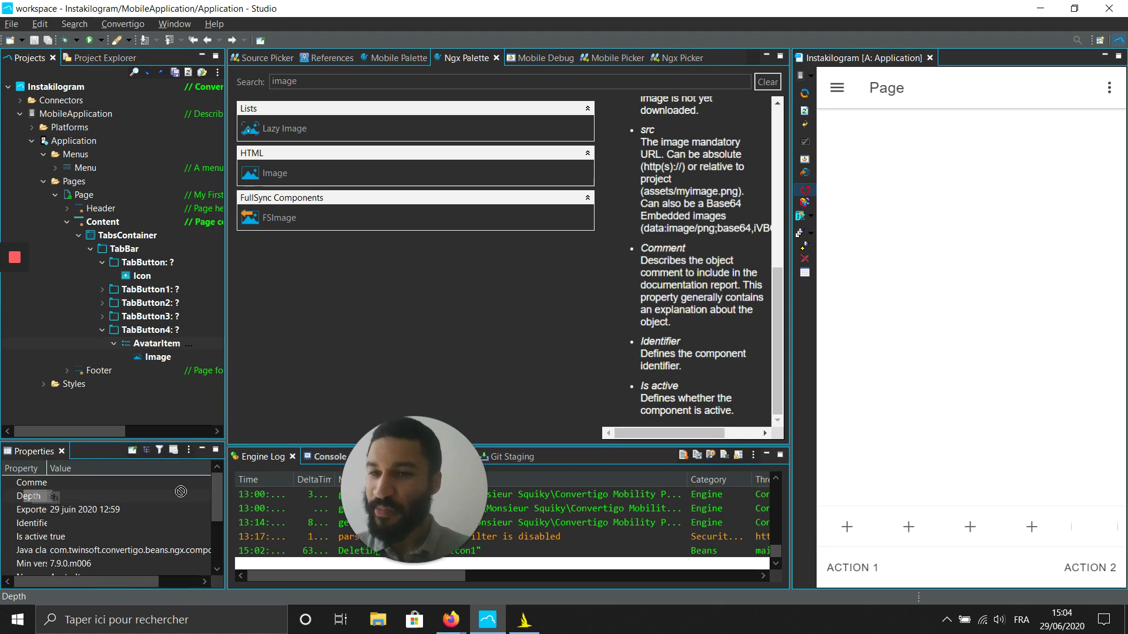
# - Set the first tab button's Icon name property to home
pyautogui.click(174, 492)
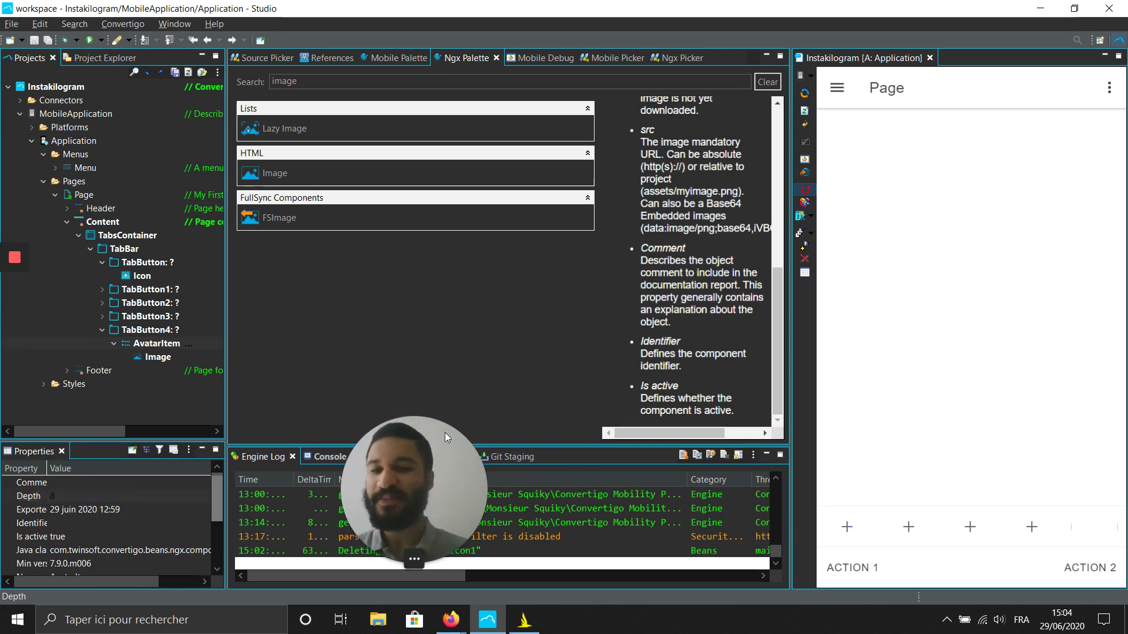
pyautogui.click(142, 278)
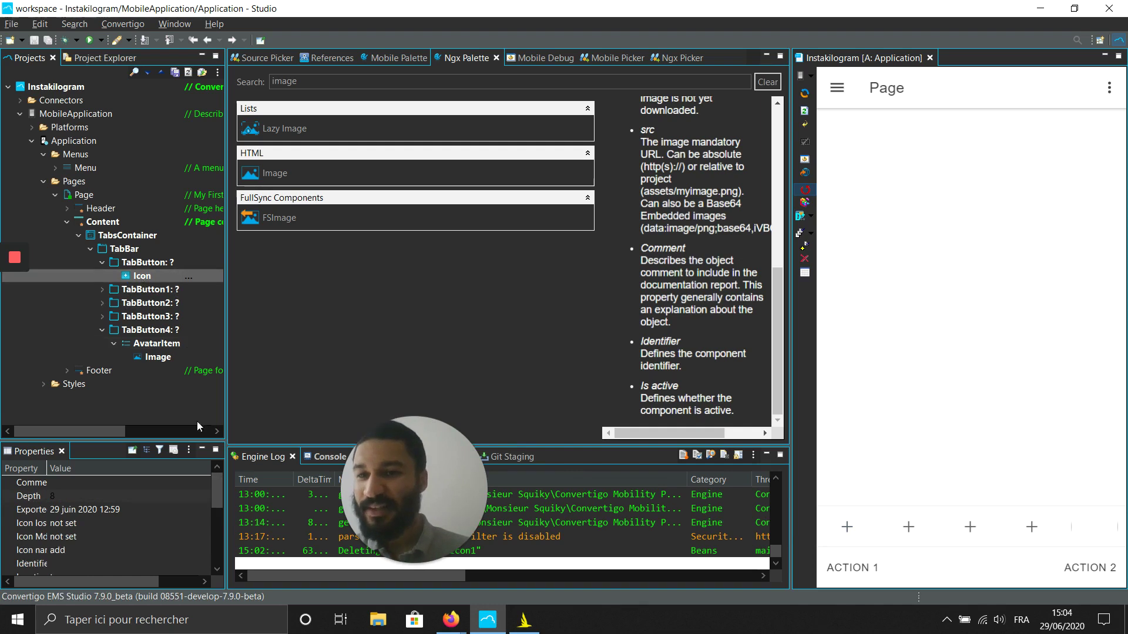
pyautogui.click(58, 552)
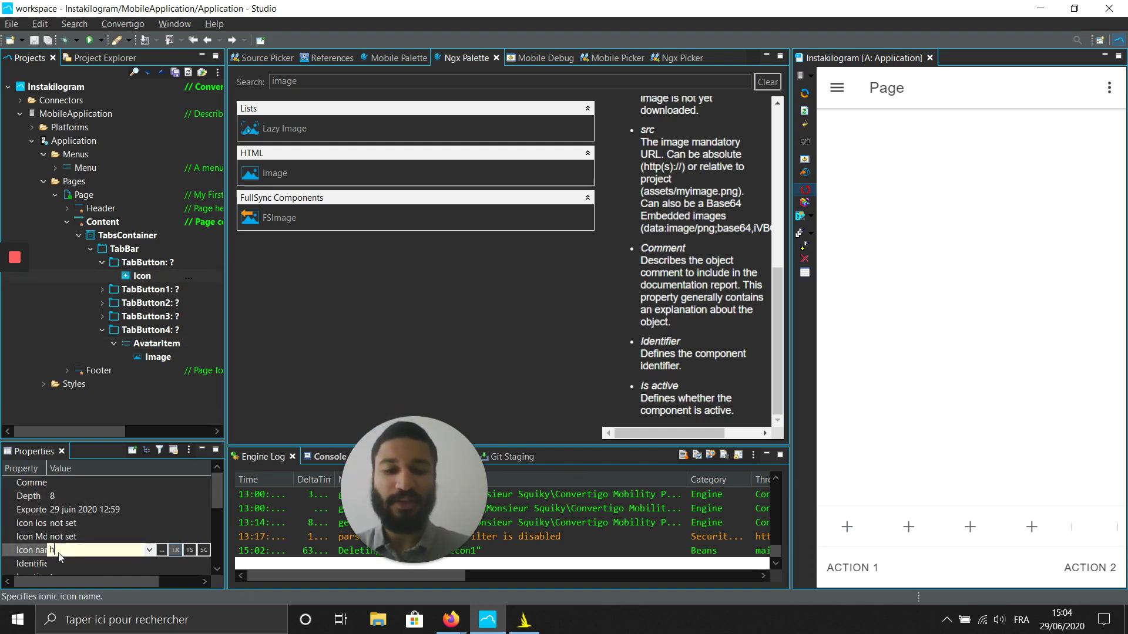
pyautogui.write('home')
pyautogui.click(149, 550)
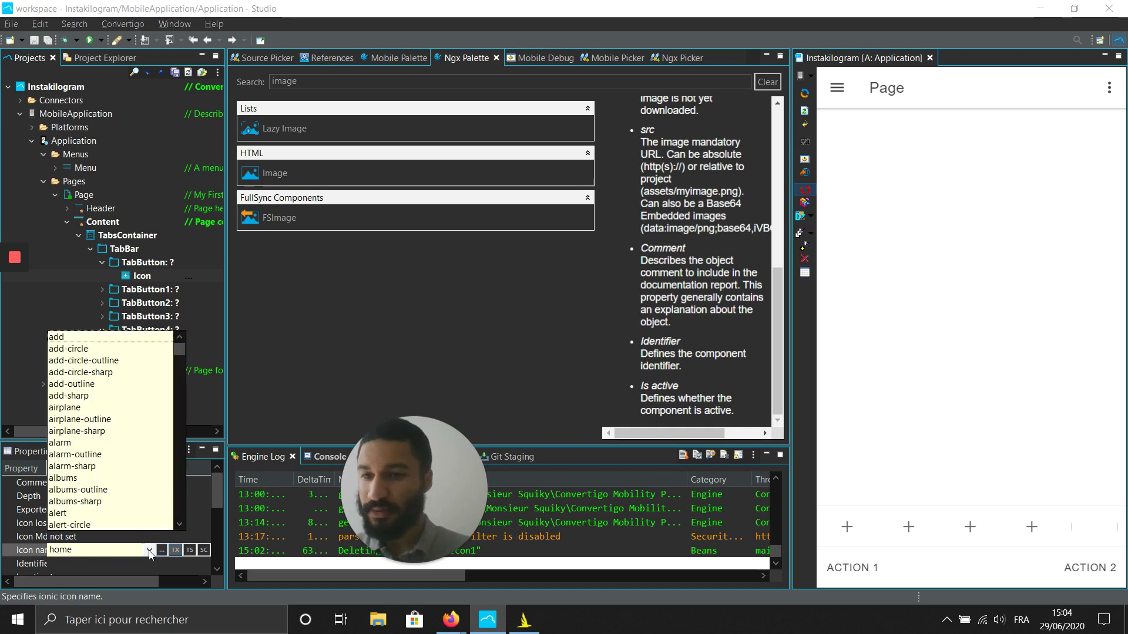
pyautogui.scroll(-1, 122, 472)
pyautogui.press('h')
pyautogui.write('ammer')
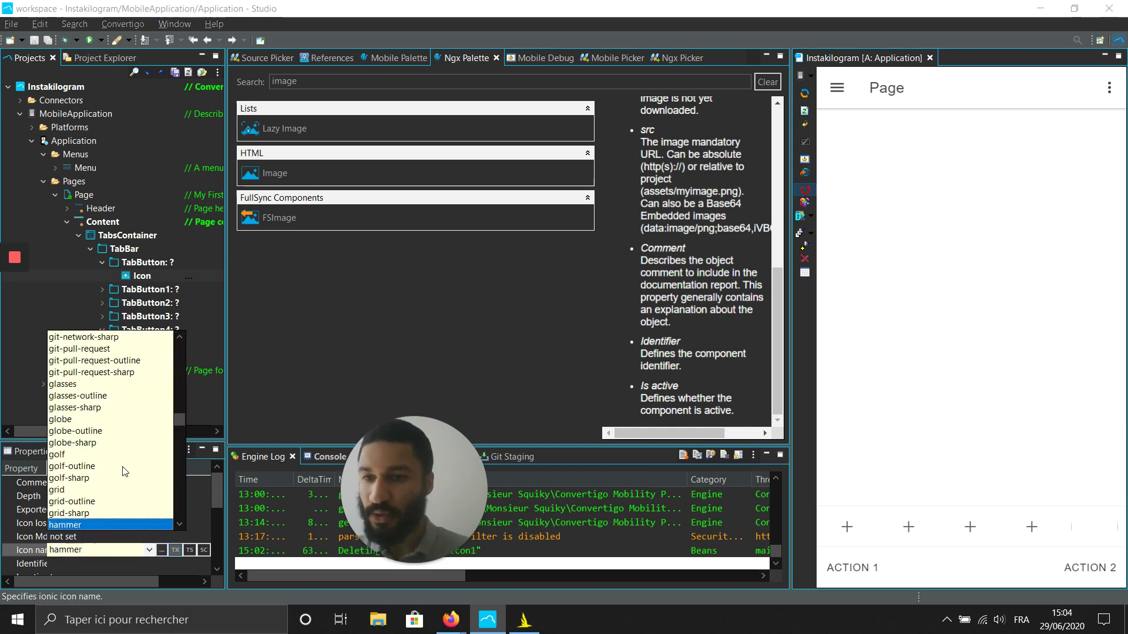
pyautogui.scroll(-3, 123, 472)
pyautogui.scroll(-3, 113, 499)
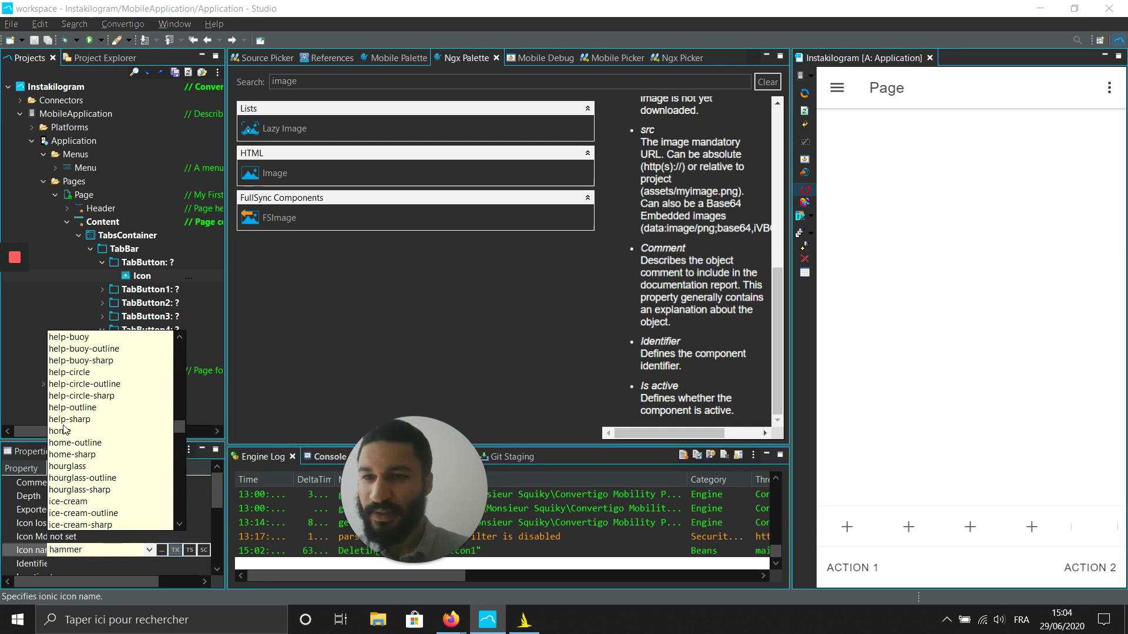
pyautogui.click(61, 432)
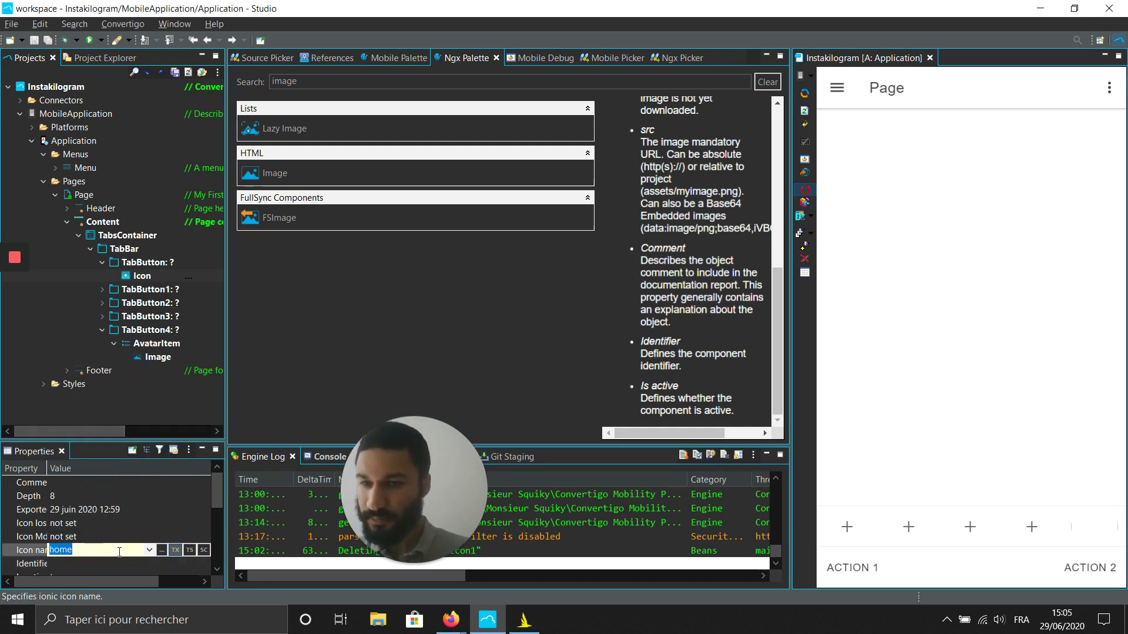
pyautogui.press('Return')
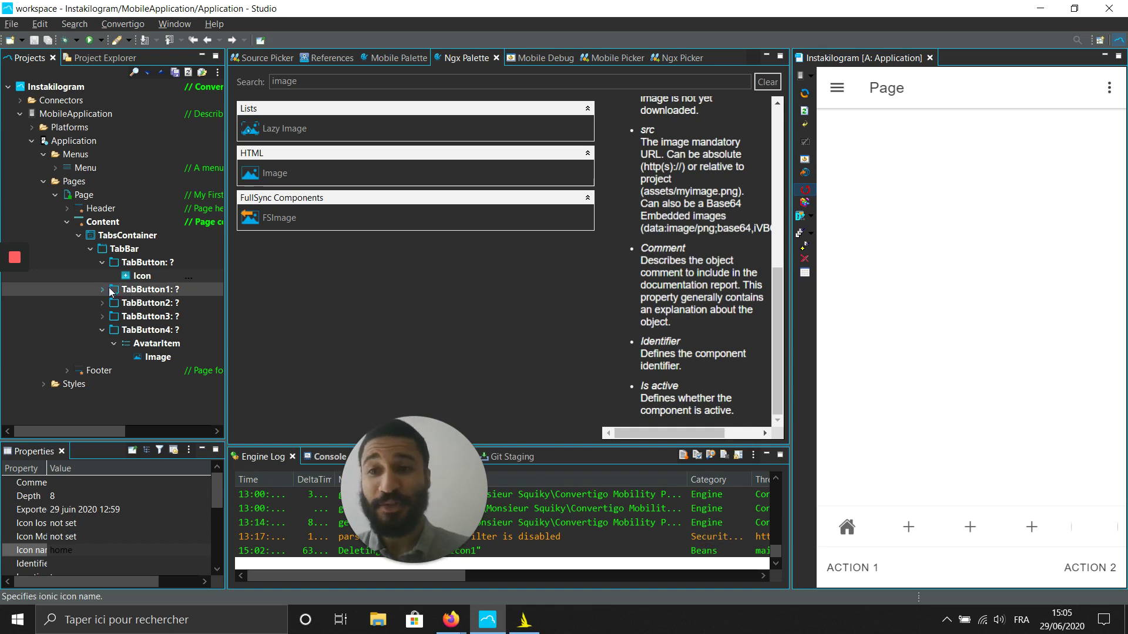
pyautogui.doubleClick(157, 291)
pyautogui.click(139, 306)
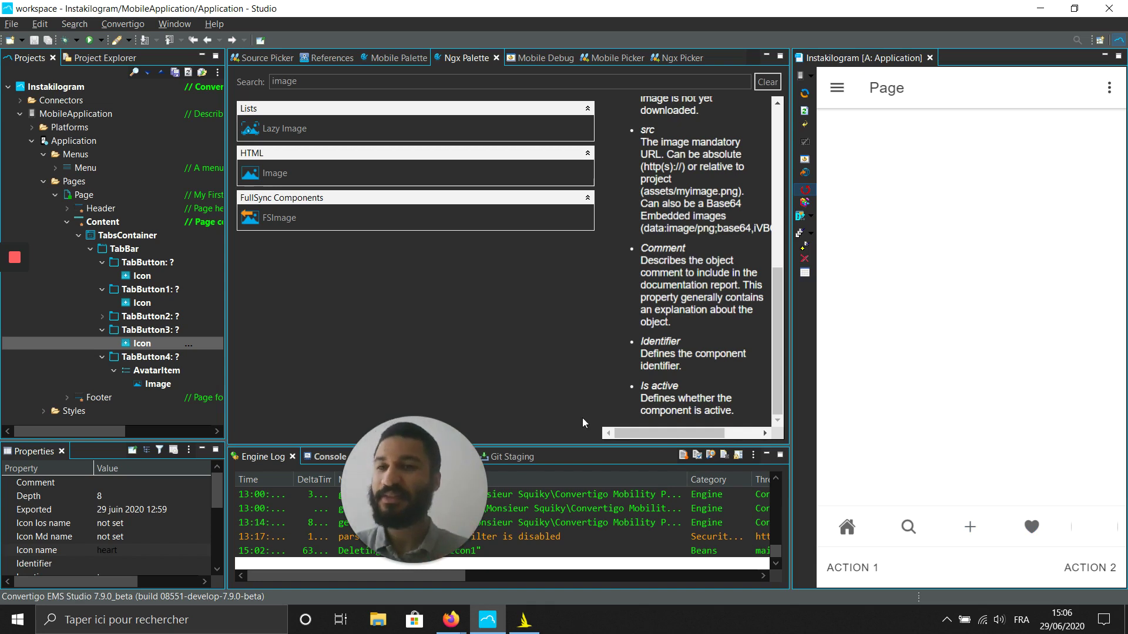
pyautogui.moveTo(14, 257)
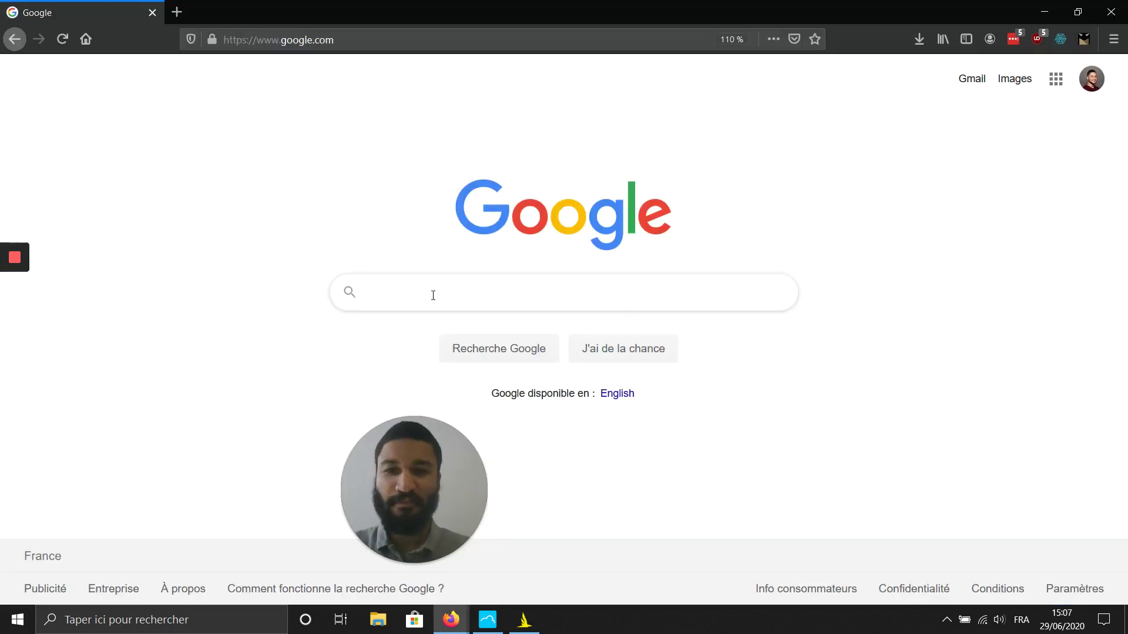
# - Search Google for "avatar picture"
pyautogui.click(432, 295)
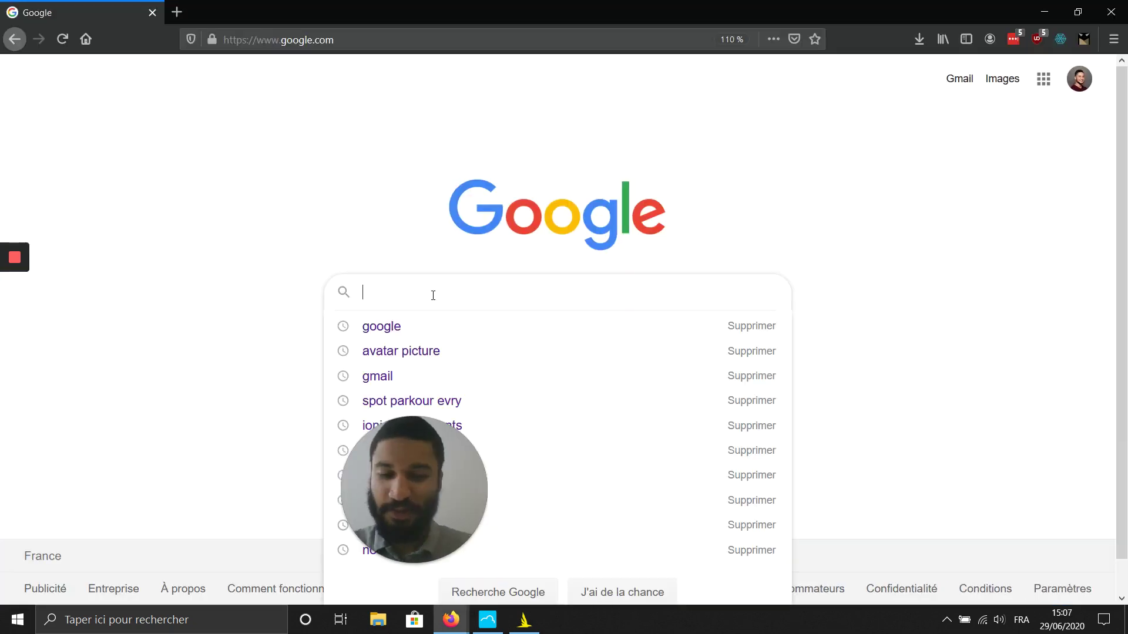
pyautogui.write('ab')
pyautogui.press('BackSpace')
pyautogui.write('vatar ')
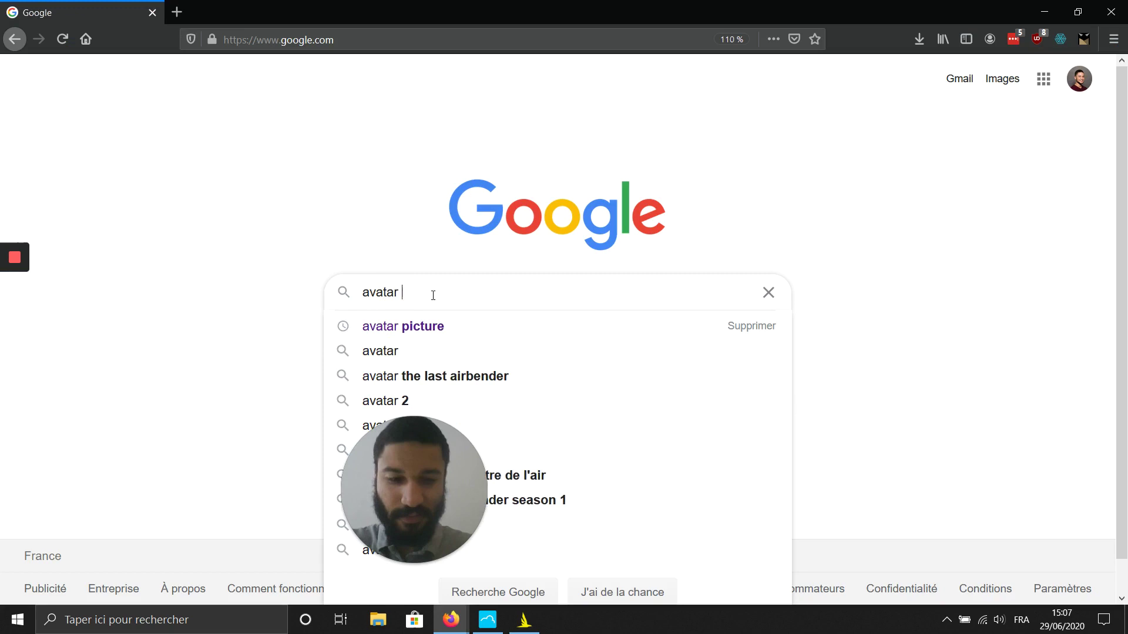
pyautogui.write('picture')
pyautogui.press('Return')
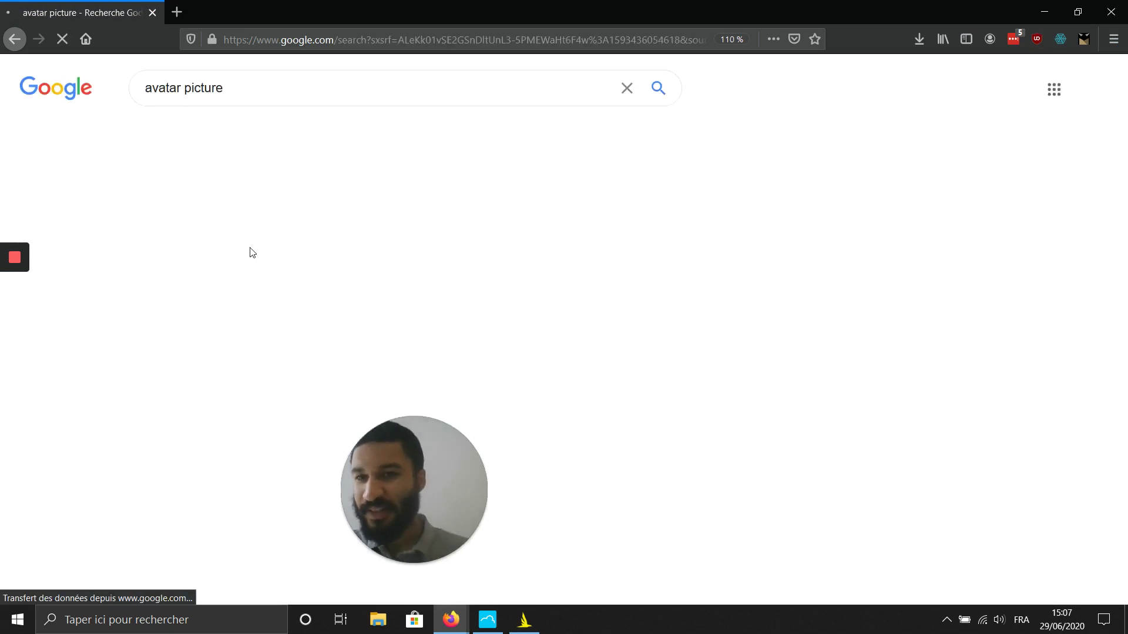
pyautogui.scroll(-3, 381, 317)
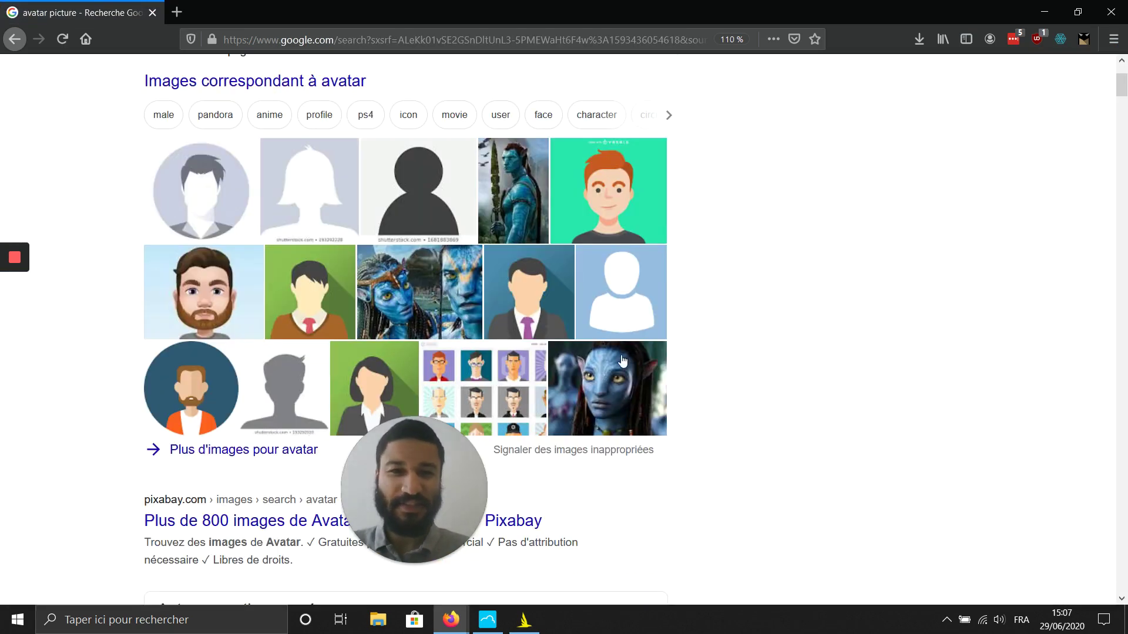
# - Copy the image address of the first Avatar result in Google Images
pyautogui.click(616, 382)
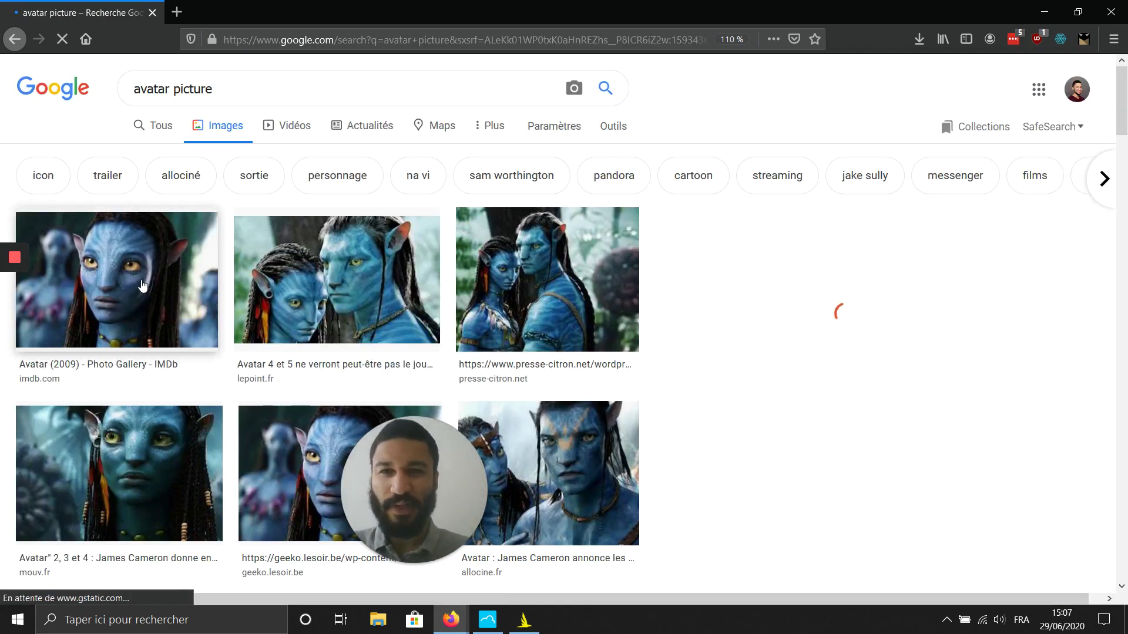
pyautogui.click(142, 286)
pyautogui.rightClick(780, 174)
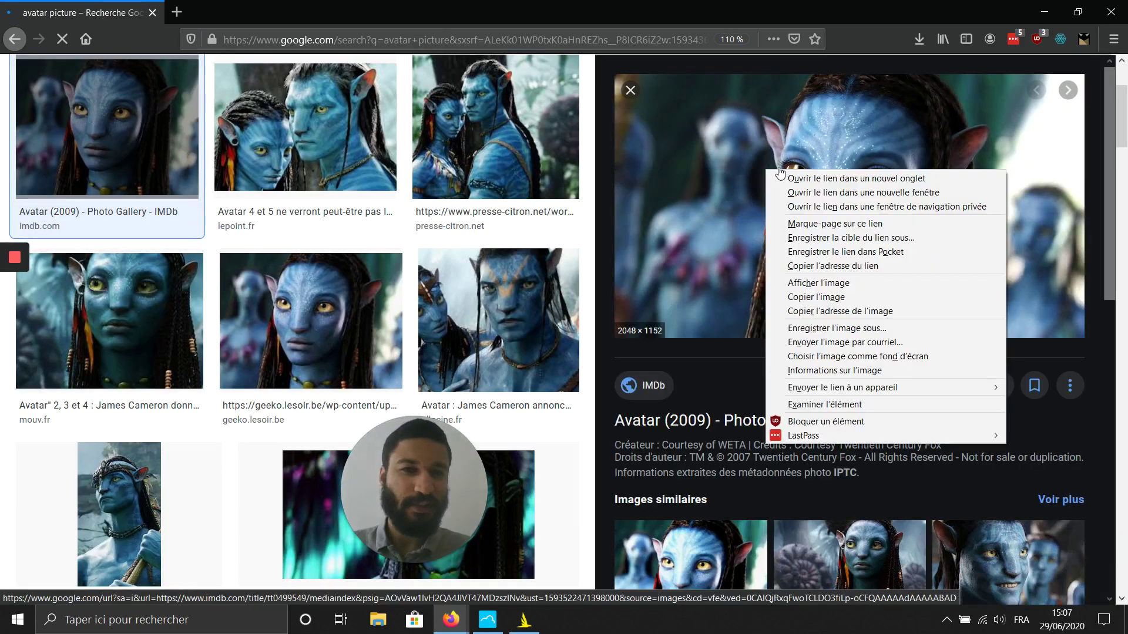
pyautogui.click(868, 311)
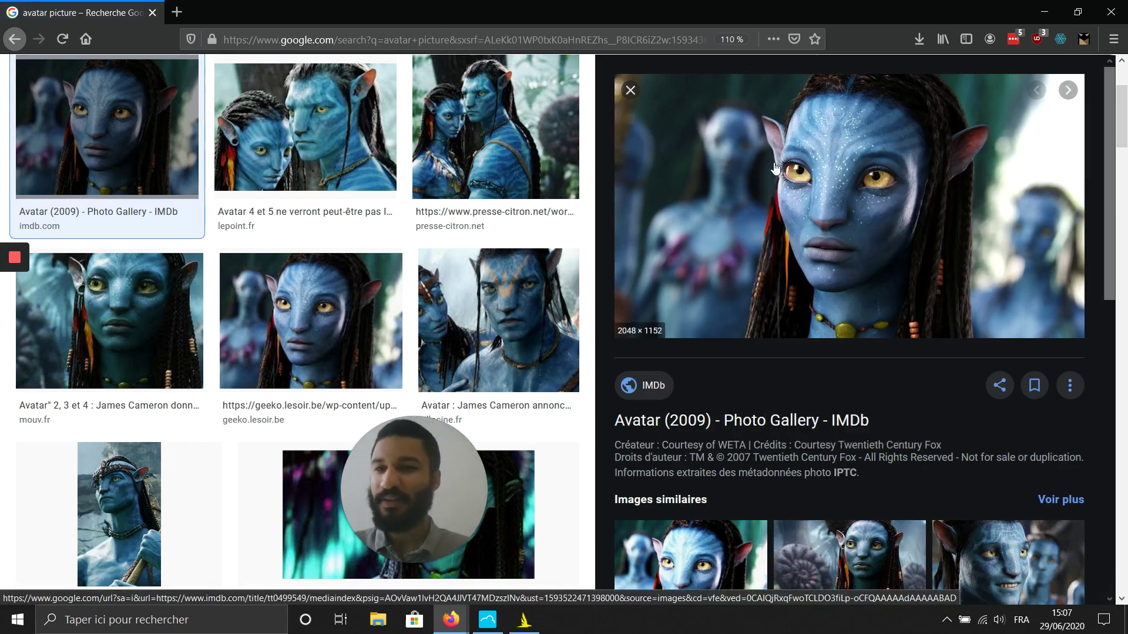
# - Paste the copied Avatar image URL into the AvatarItem Image's src property
pyautogui.hotkey('alt', 'Tab')
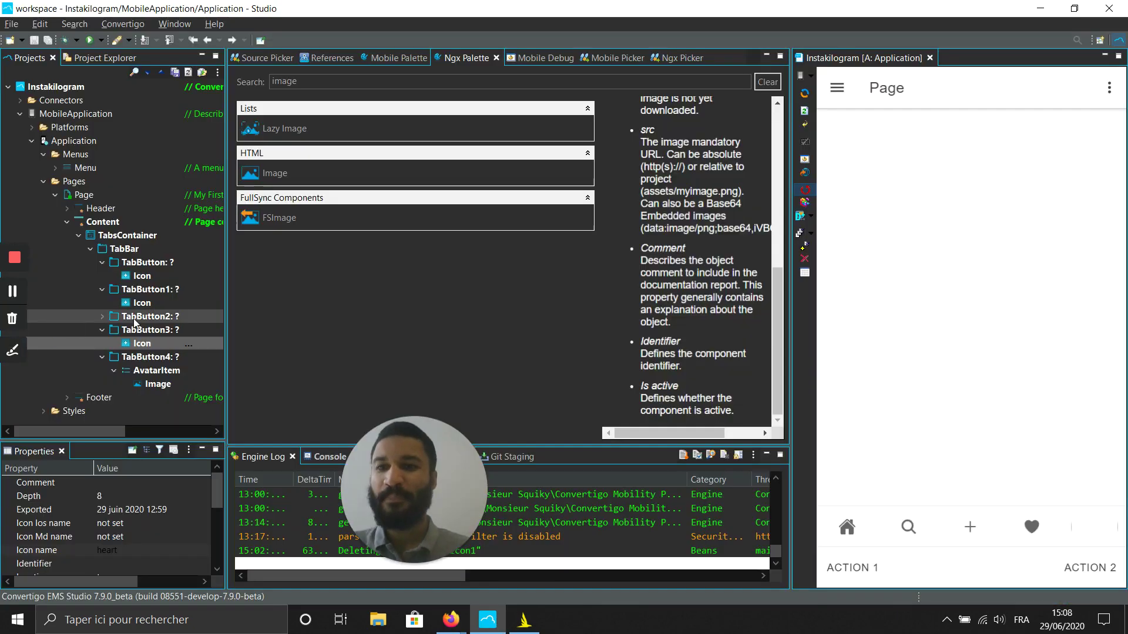
pyautogui.click(156, 385)
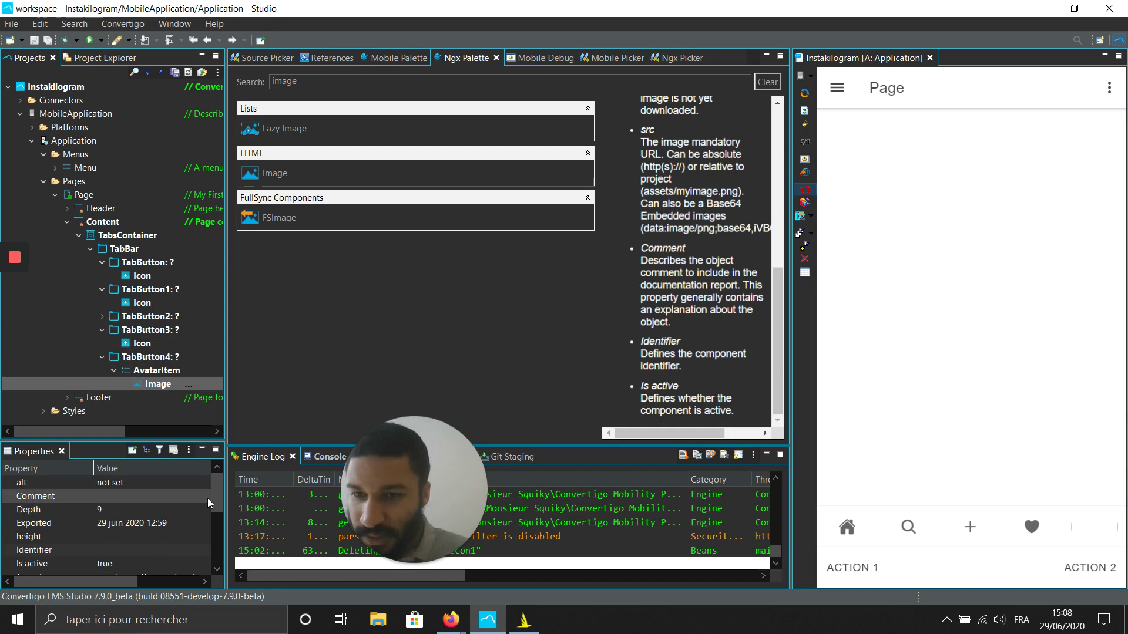
pyautogui.moveTo(215, 496); pyautogui.dragTo(214, 540)
pyautogui.click(119, 535)
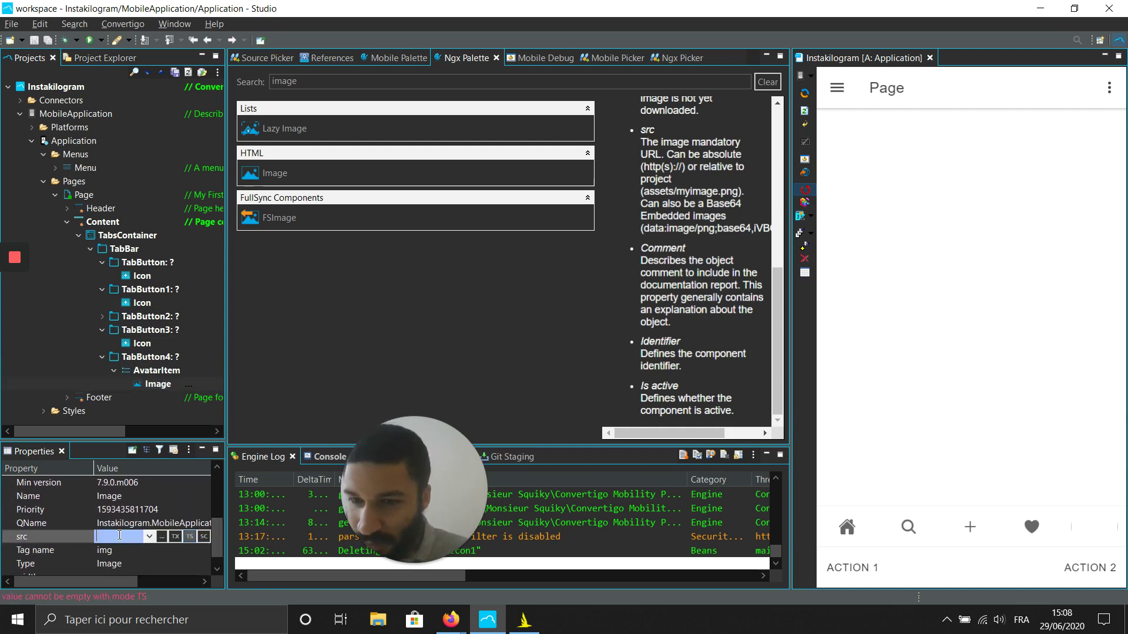
pyautogui.hotkey('ctrl', 'v')
pyautogui.press('Return')
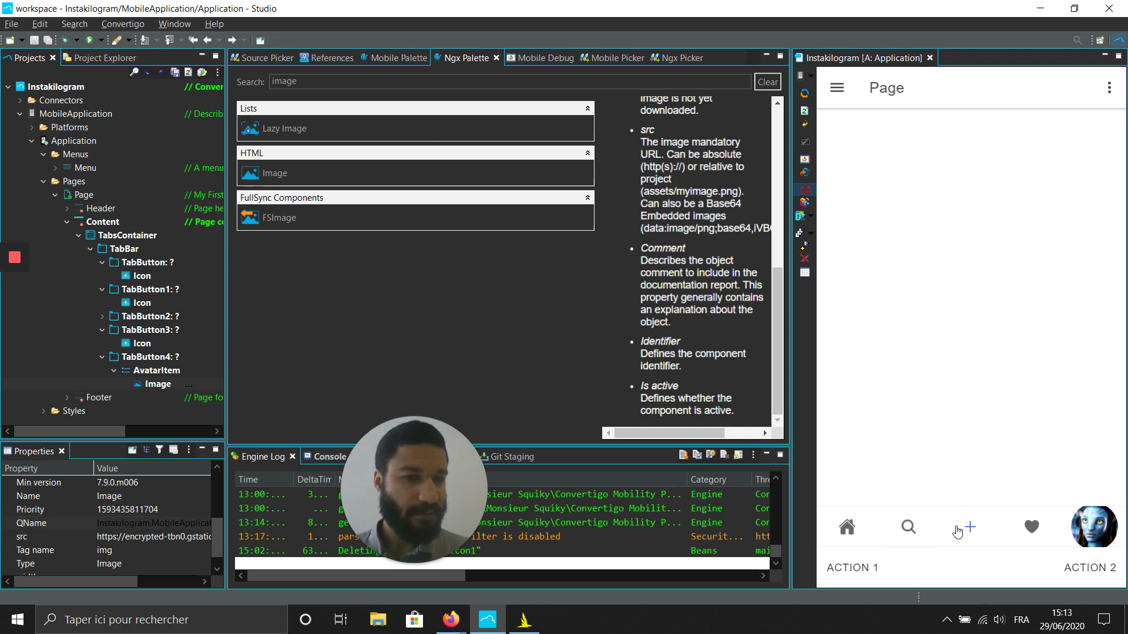
pyautogui.click(1033, 529)
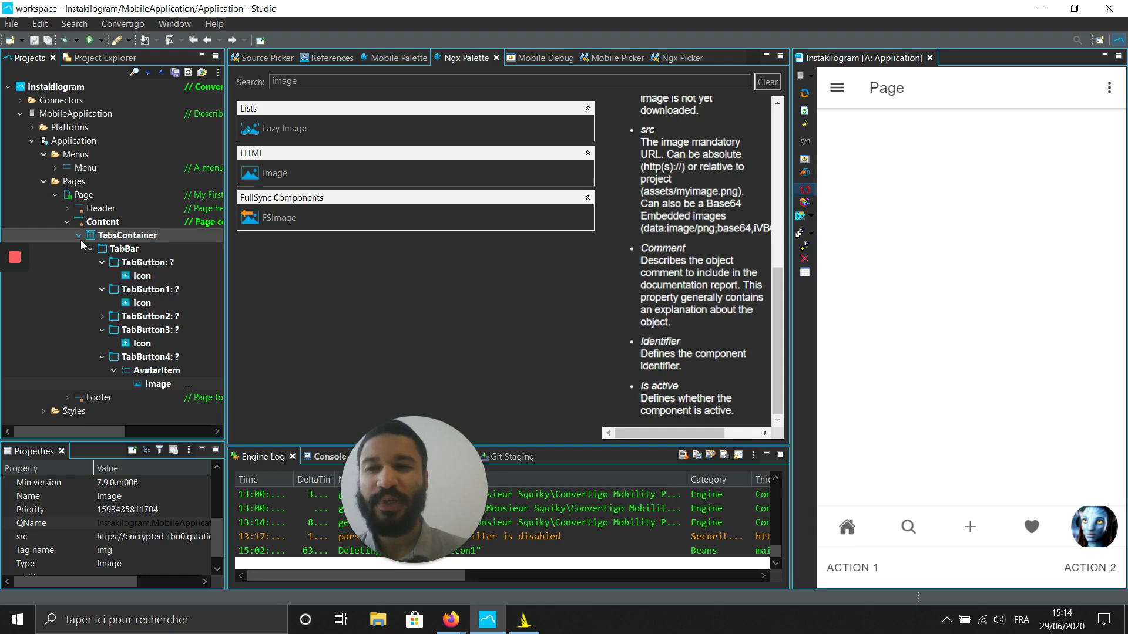
# - Create a new page named Feed under Pages
pyautogui.click(43, 181)
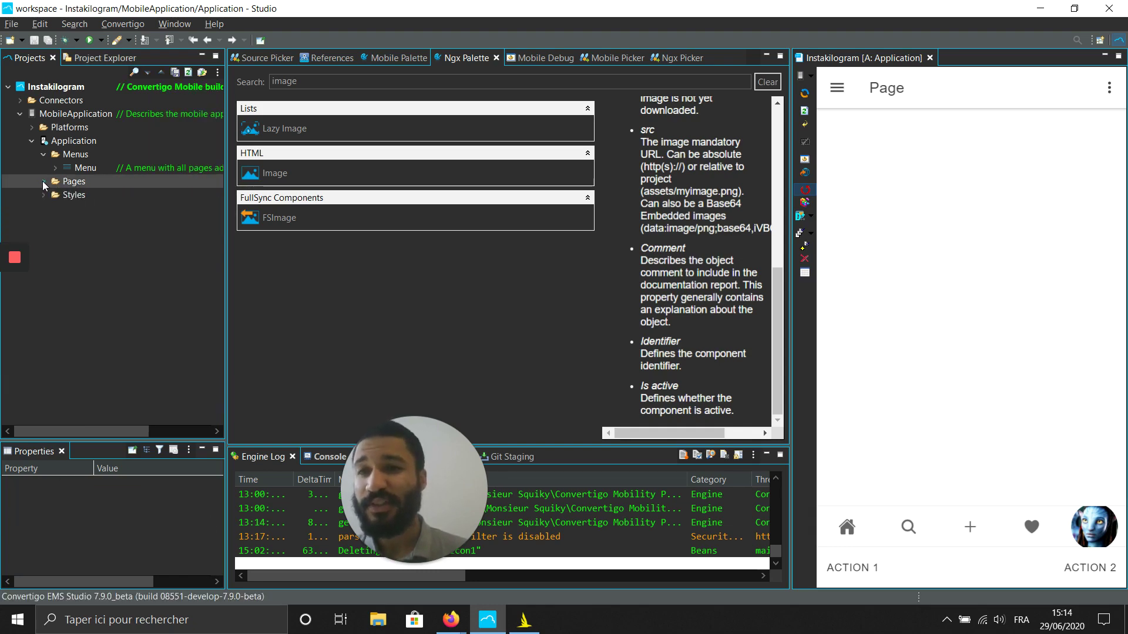
pyautogui.click(43, 181)
pyautogui.rightClick(79, 184)
pyautogui.moveTo(108, 192)
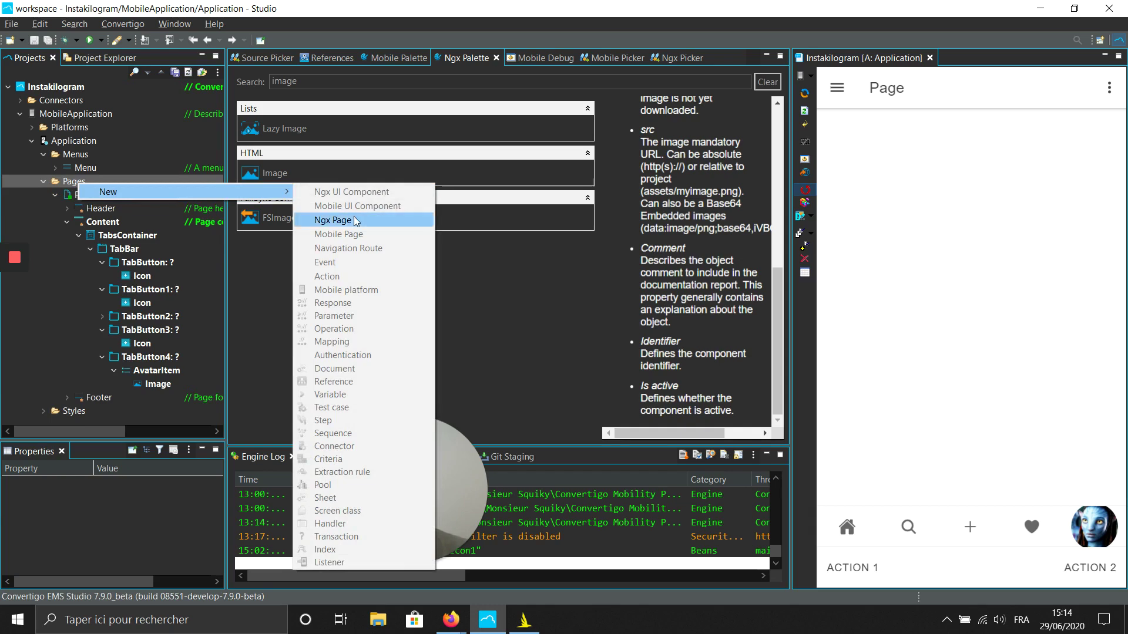
pyautogui.click(353, 219)
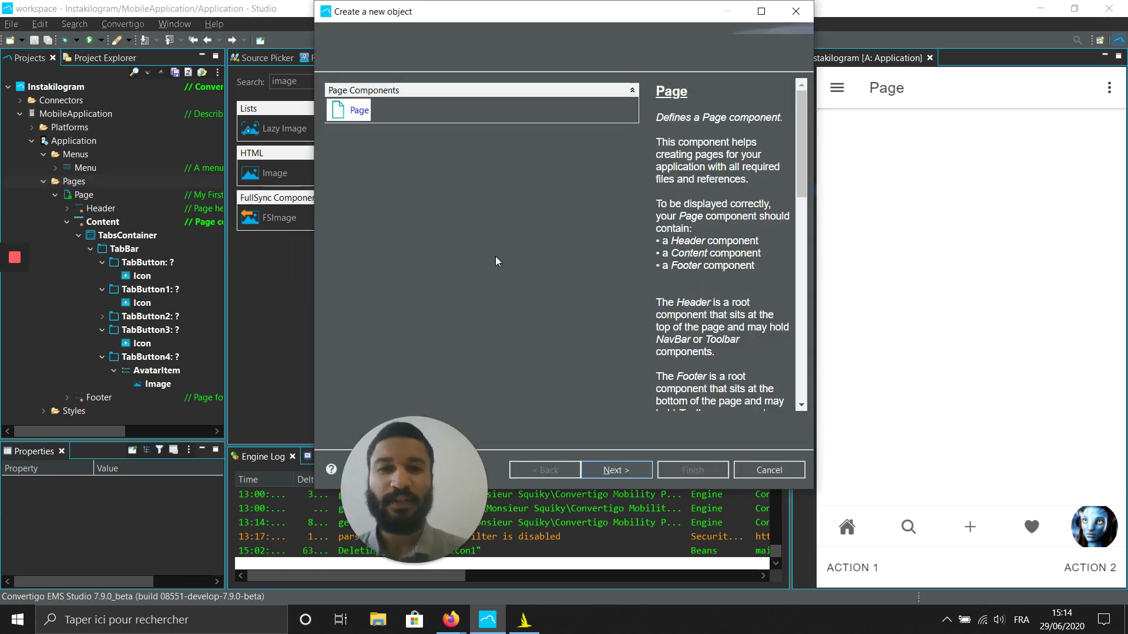
pyautogui.click(616, 471)
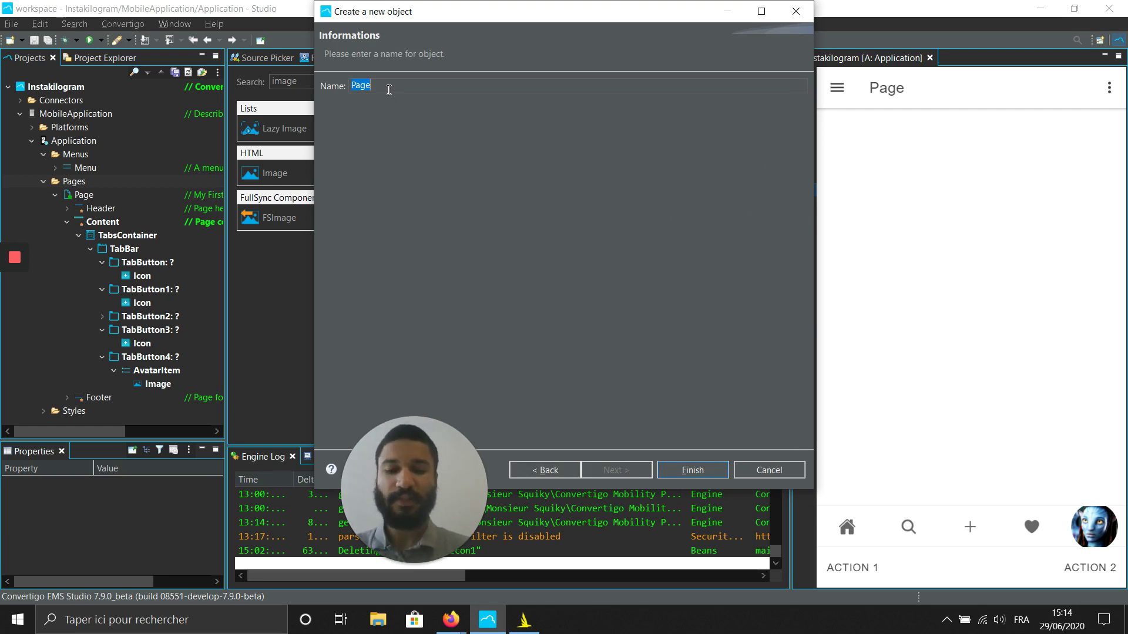
pyautogui.write('Feed')
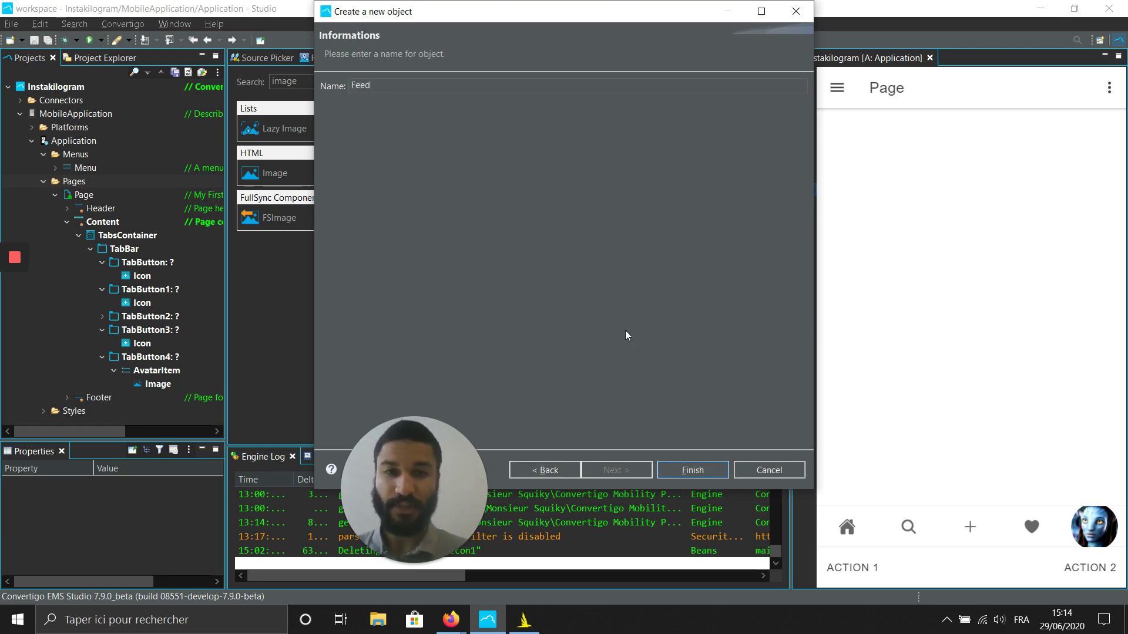
pyautogui.click(694, 473)
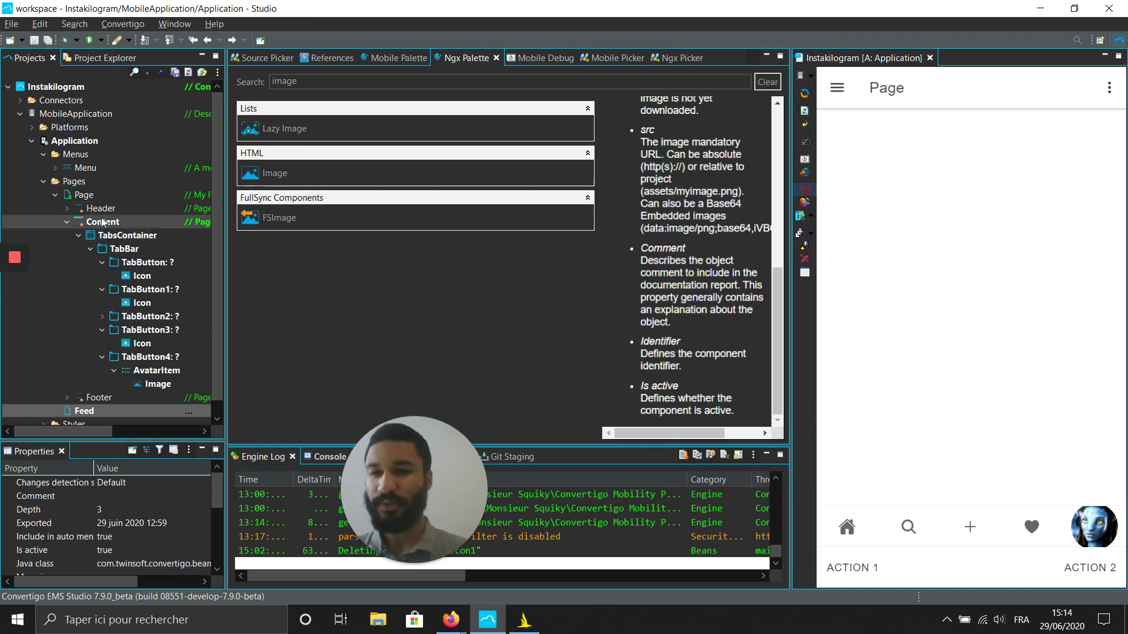
pyautogui.rightClick(87, 185)
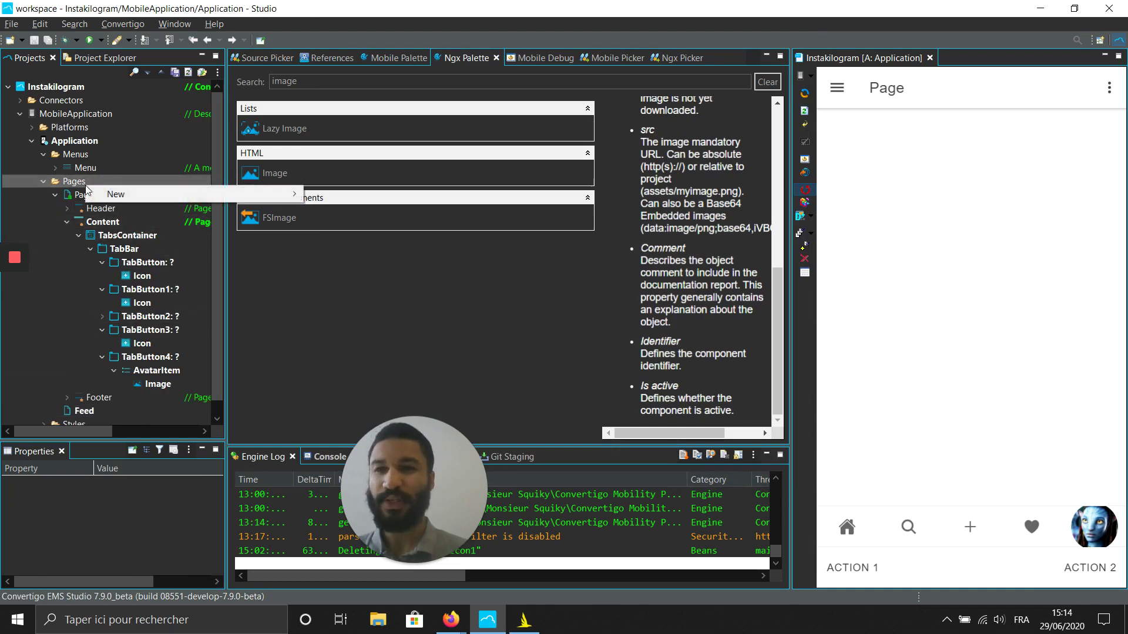
pyautogui.click(84, 195)
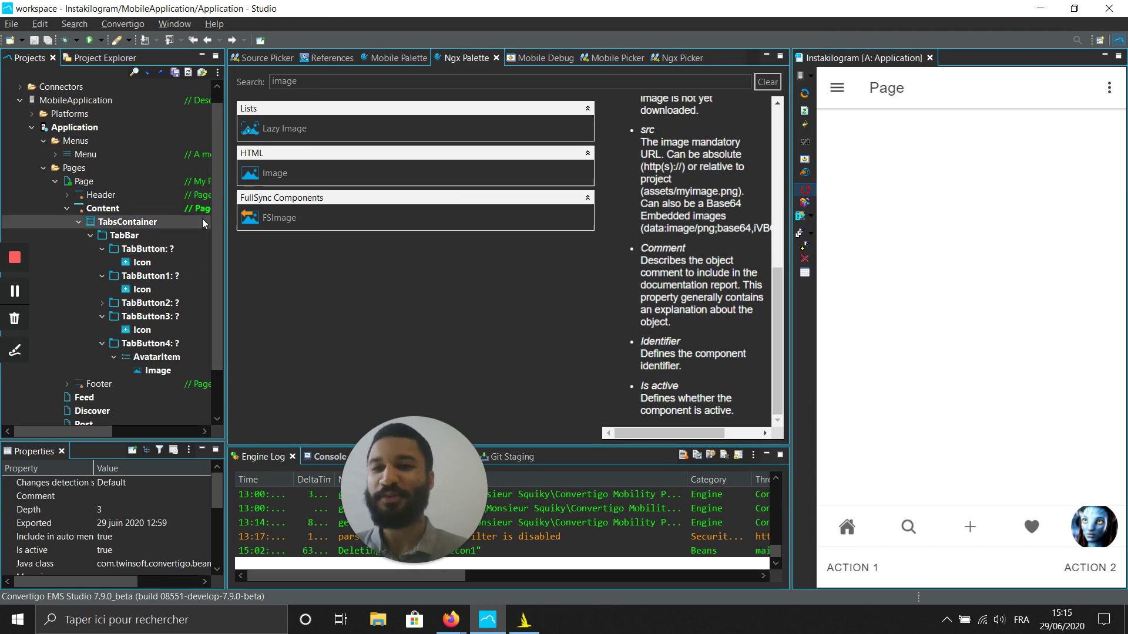
pyautogui.scroll(-2, 212, 213)
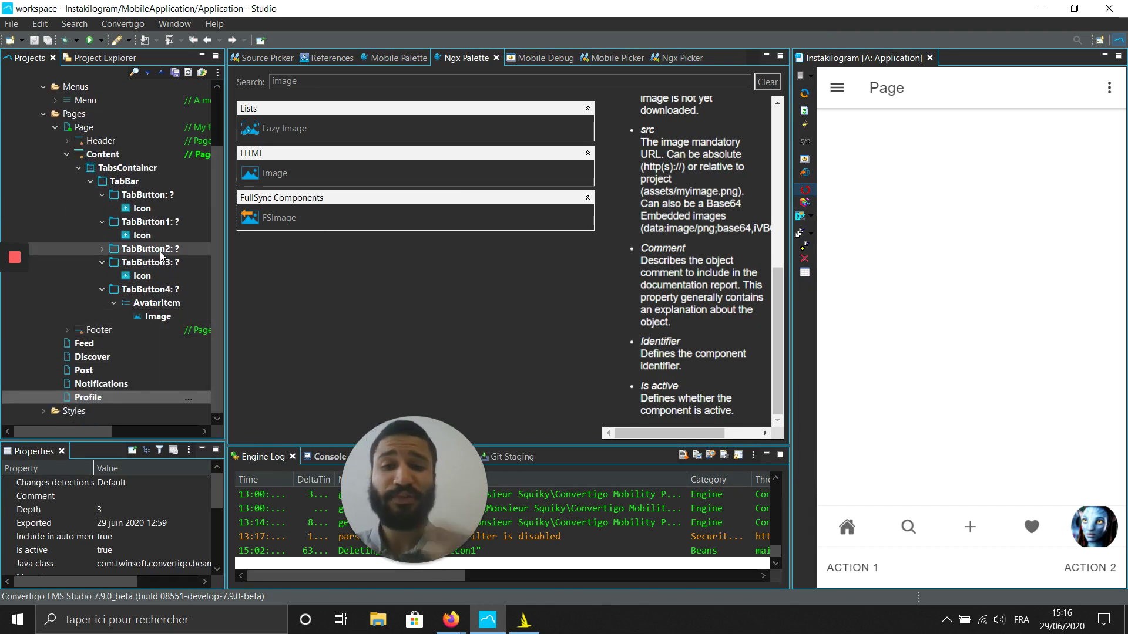
# - Link the first tab button's Page property to the Feed page
pyautogui.click(162, 195)
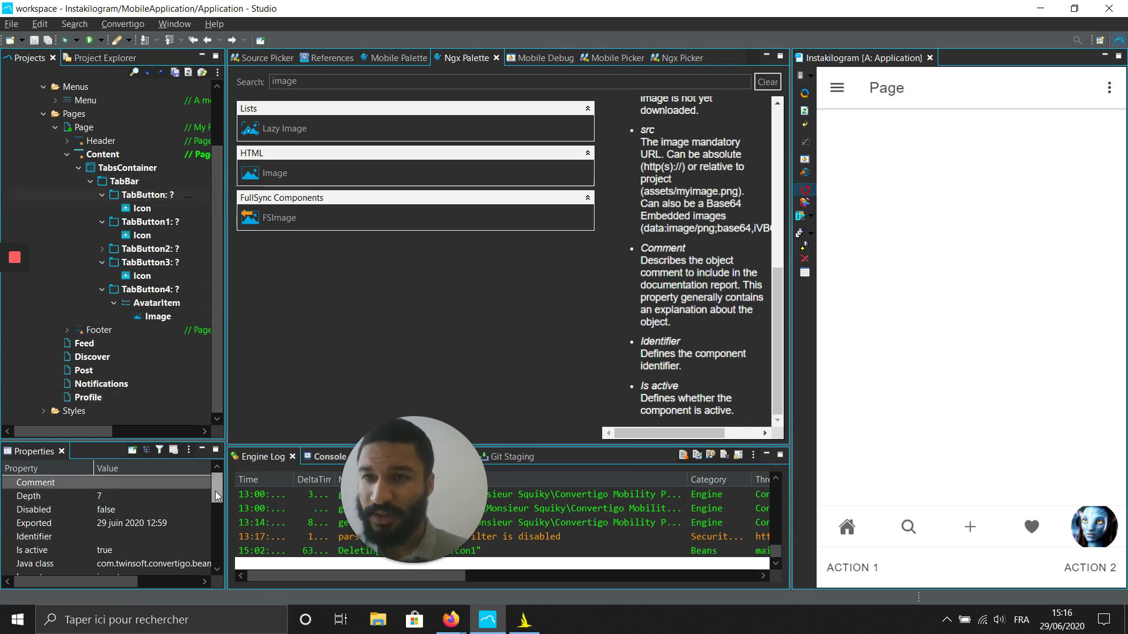
pyautogui.moveTo(216, 485); pyautogui.dragTo(217, 540)
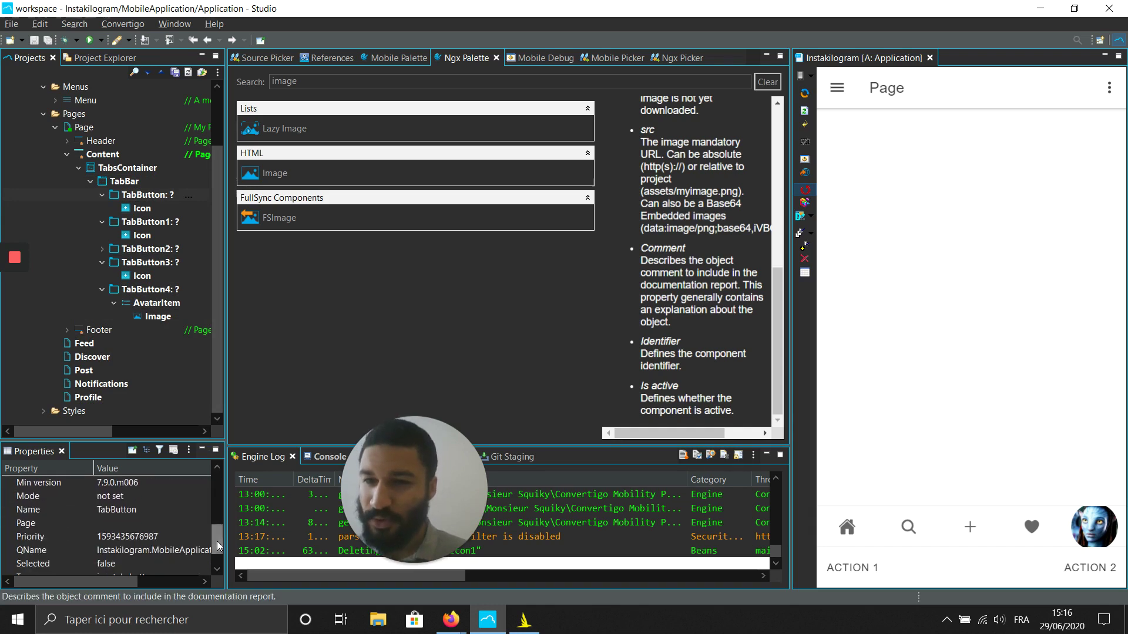
pyautogui.click(118, 523)
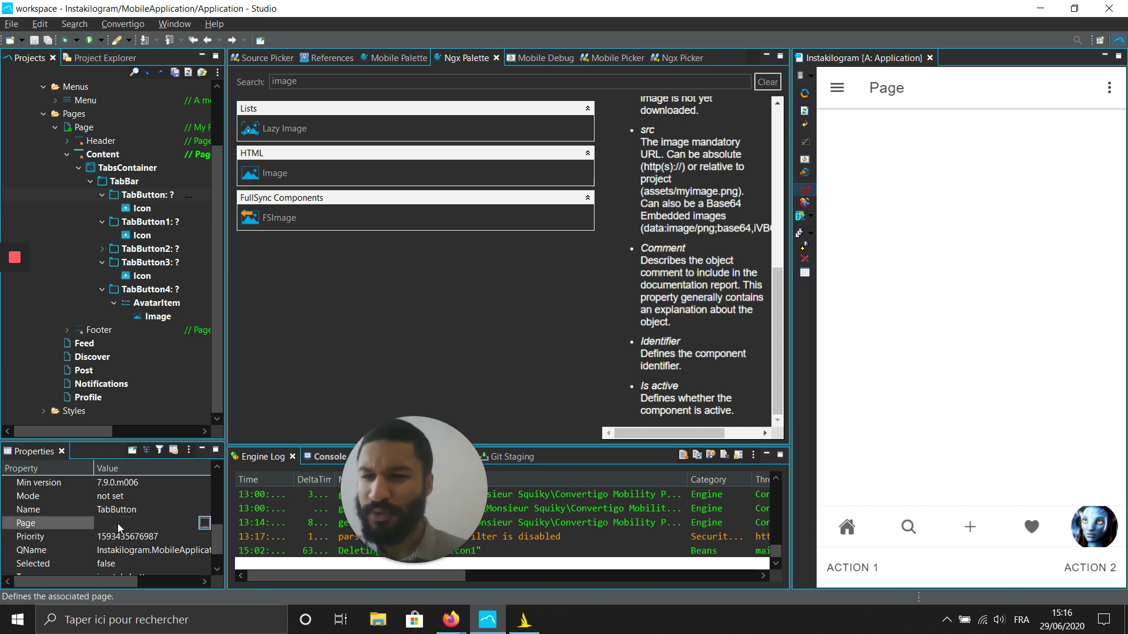
pyautogui.click(203, 525)
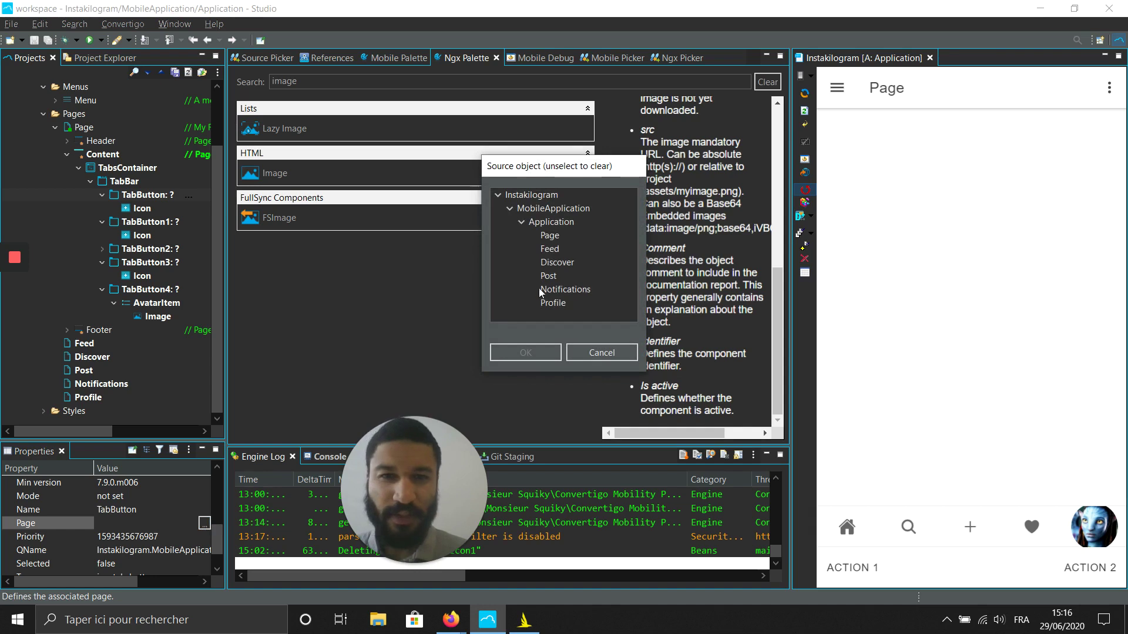
pyautogui.click(559, 239)
pyautogui.click(526, 352)
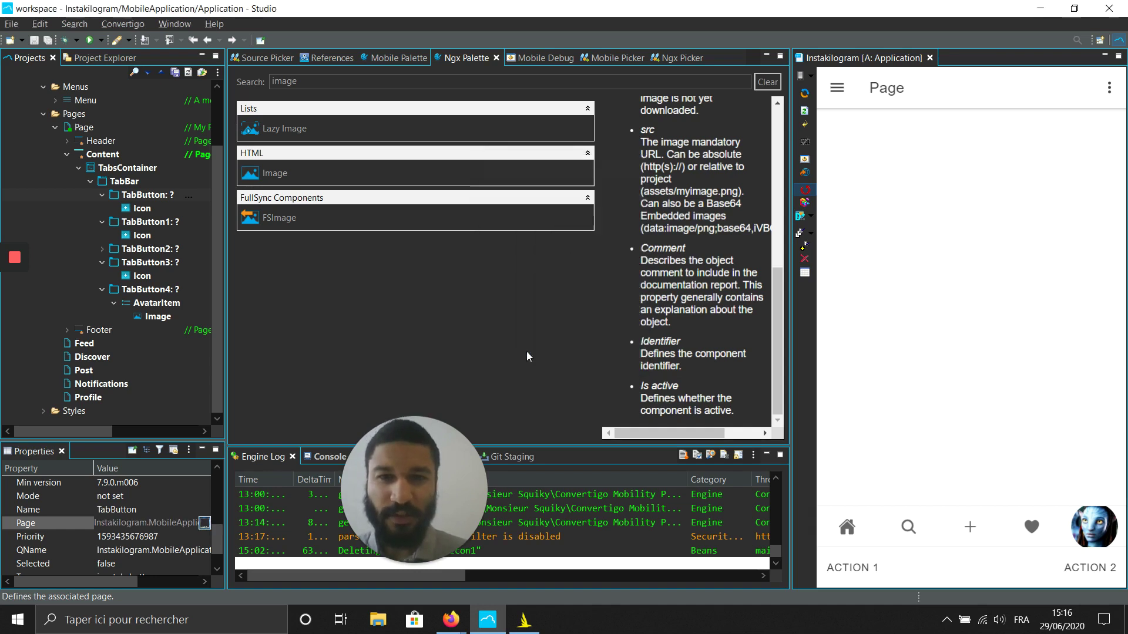
# - Link the second tab button's Page property to the Discover page
pyautogui.click(189, 222)
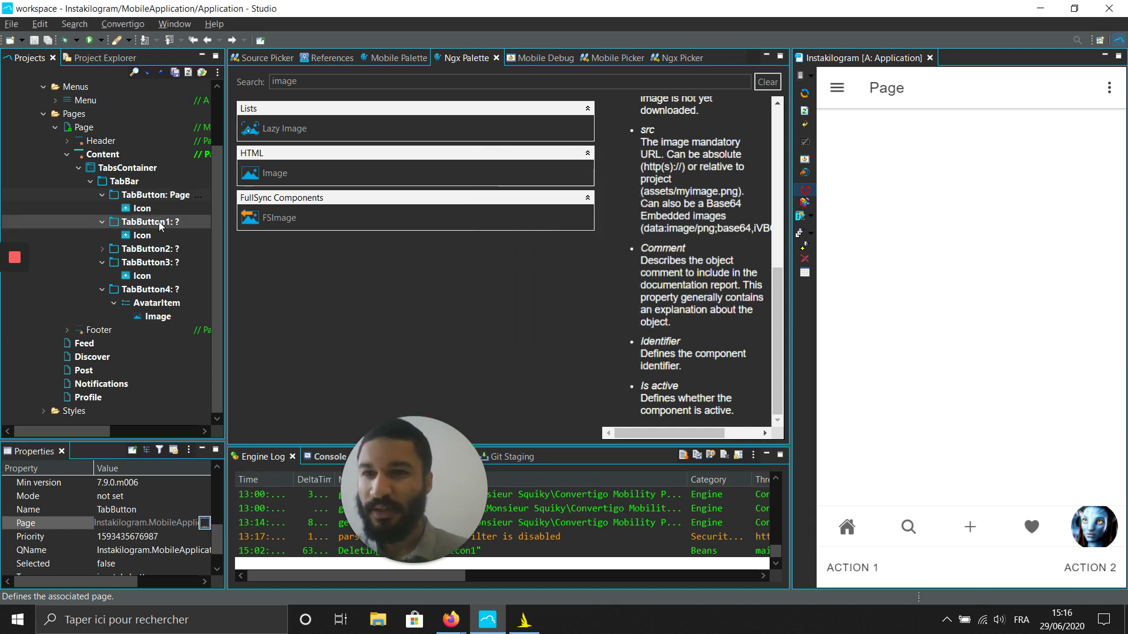
pyautogui.click(109, 523)
pyautogui.click(203, 525)
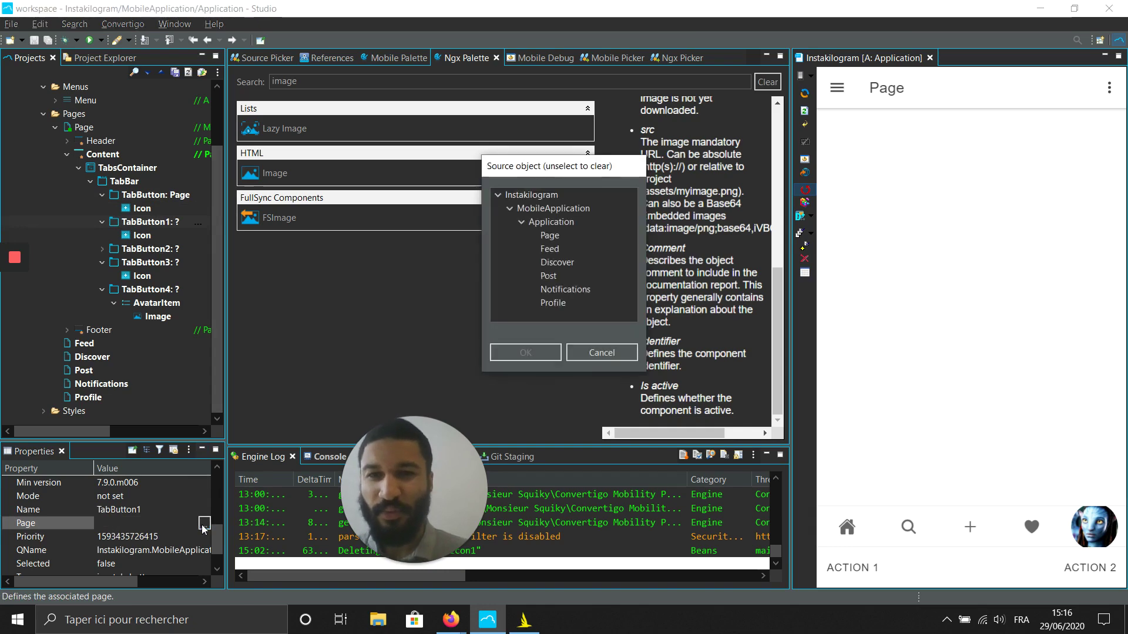
pyautogui.click(560, 242)
pyautogui.click(526, 352)
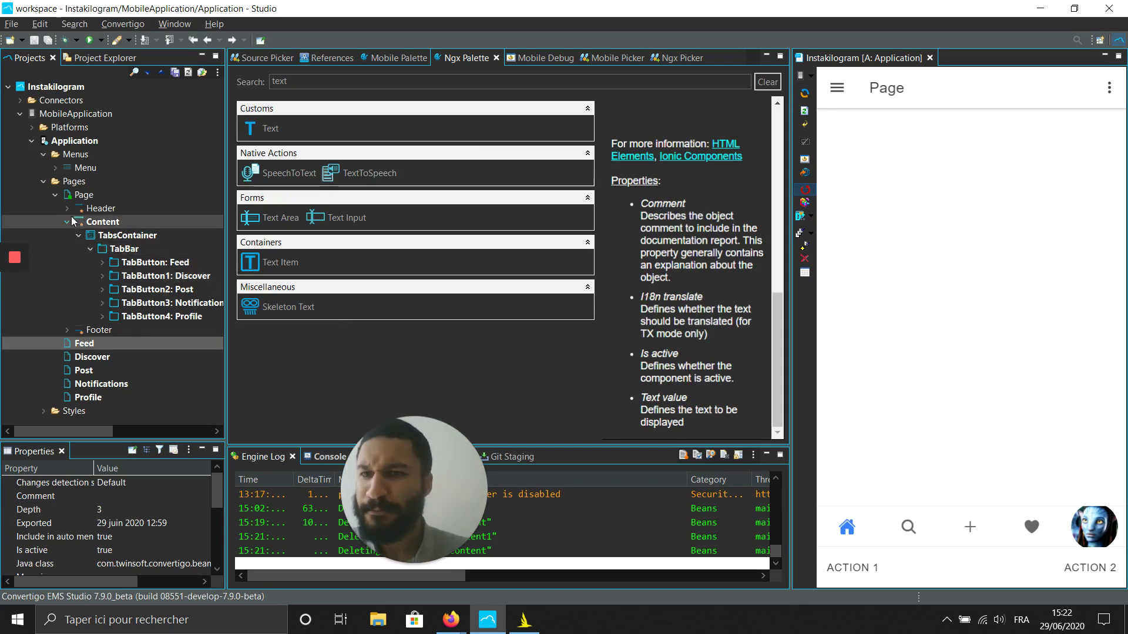
# - Add a Content container holding a Text component to the Feed page
pyautogui.click(53, 197)
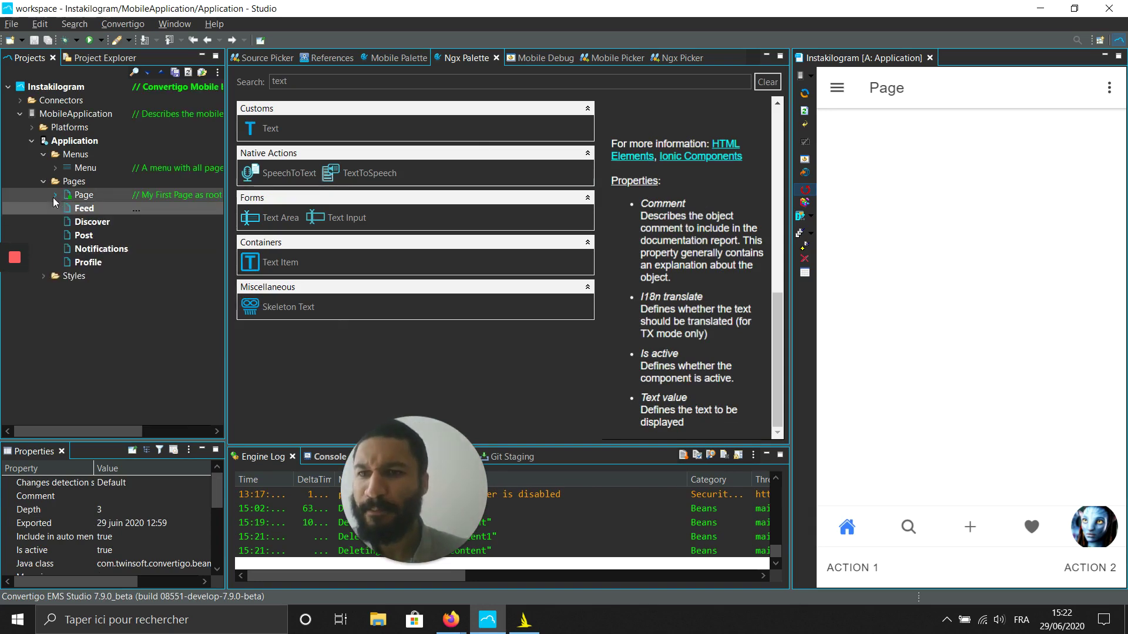
pyautogui.doubleClick(306, 80)
pyautogui.write('cont')
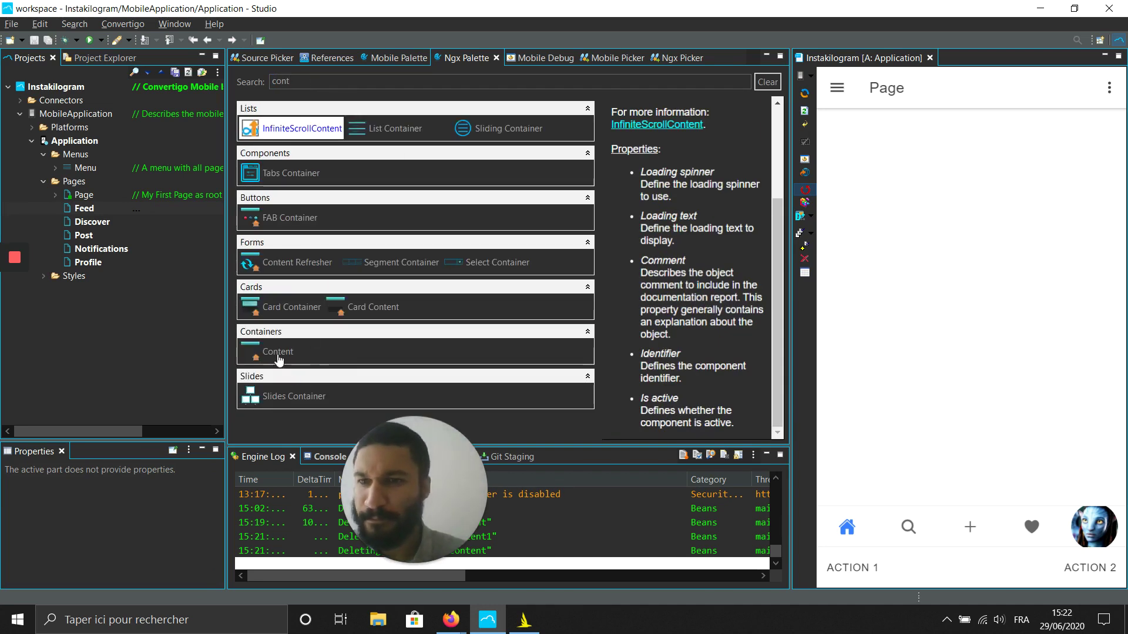
pyautogui.moveTo(278, 355)
pyautogui.mouseDown()
pyautogui.moveTo(110, 213)
pyautogui.moveTo(84, 208)
pyautogui.mouseUp()
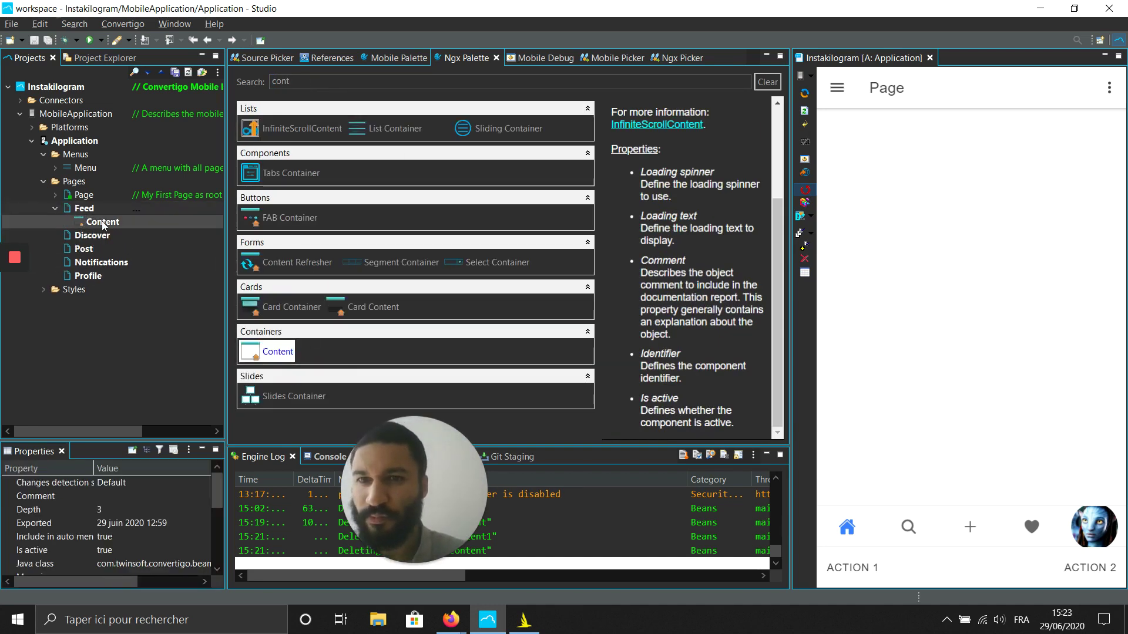
pyautogui.doubleClick(305, 82)
pyautogui.write('text')
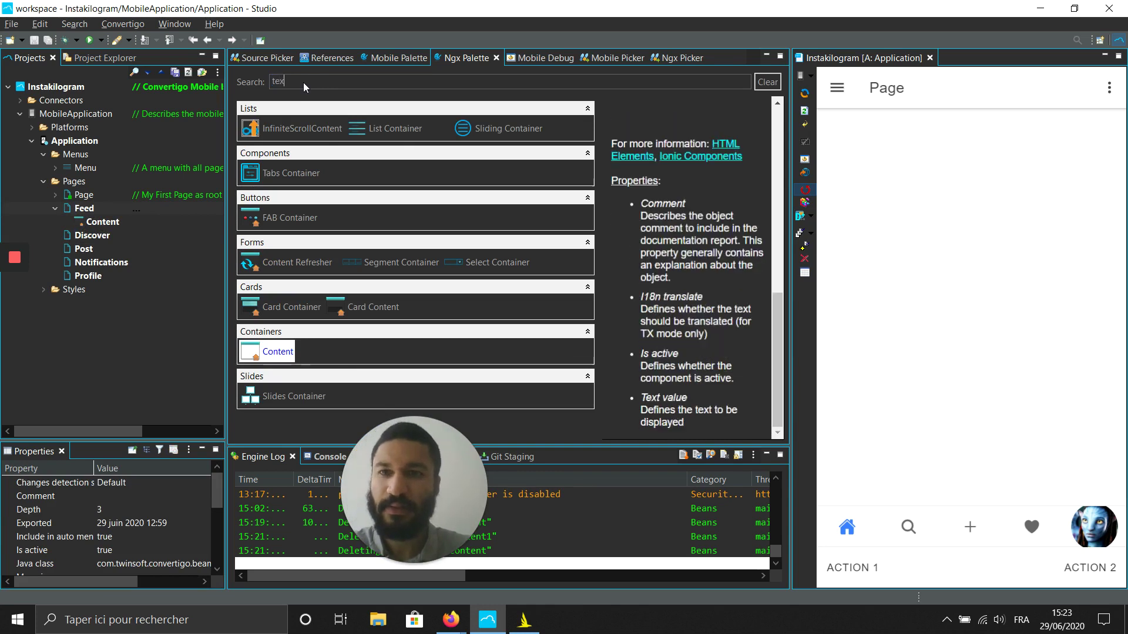
pyautogui.moveTo(276, 129); pyautogui.dragTo(101, 225)
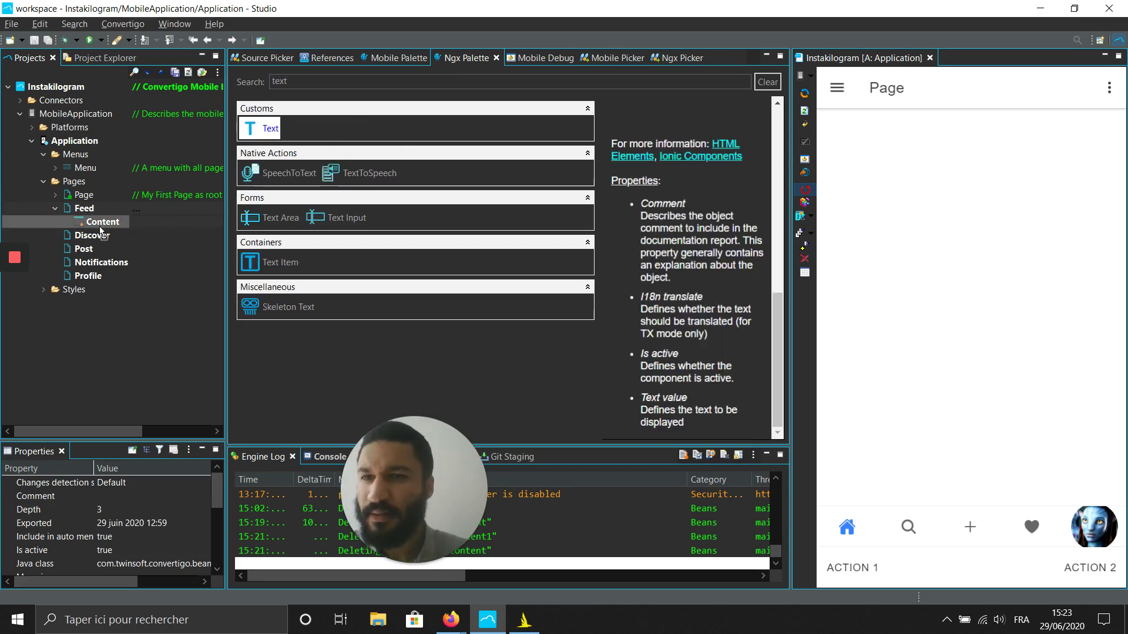
pyautogui.click(67, 225)
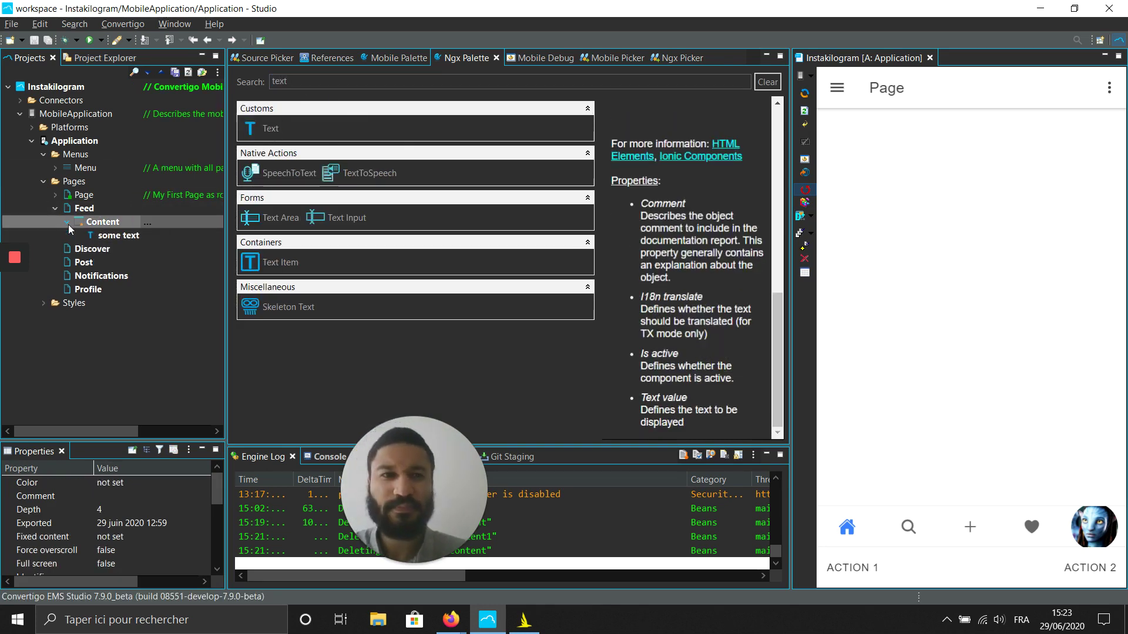
# - Test the preview by switching between the search, home, add and heart tabs
pyautogui.click(914, 528)
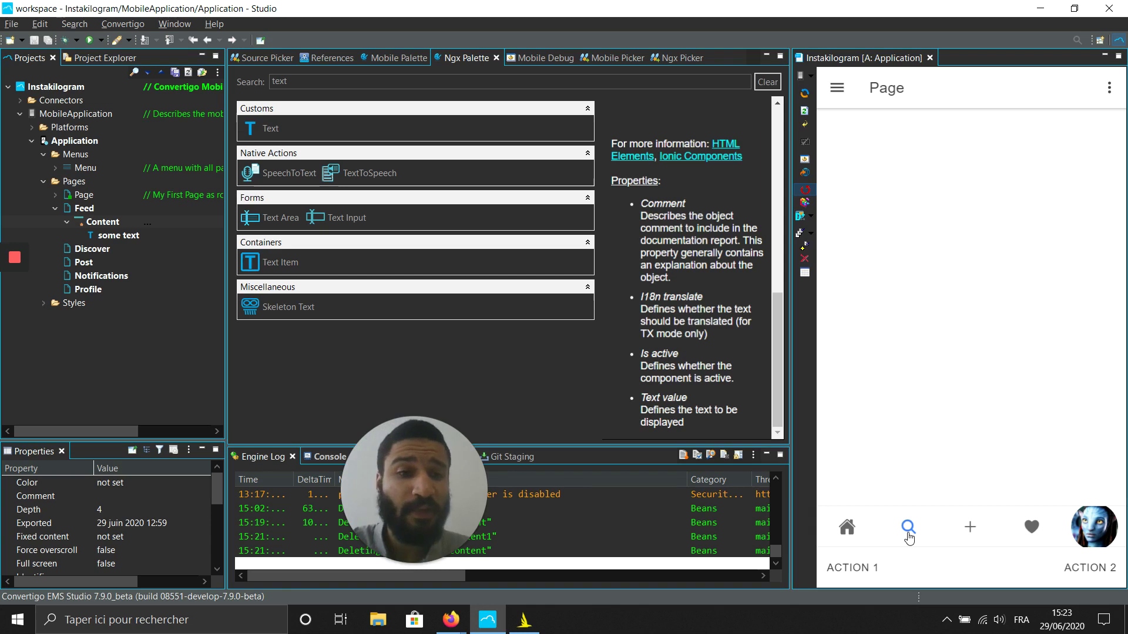
pyautogui.click(847, 531)
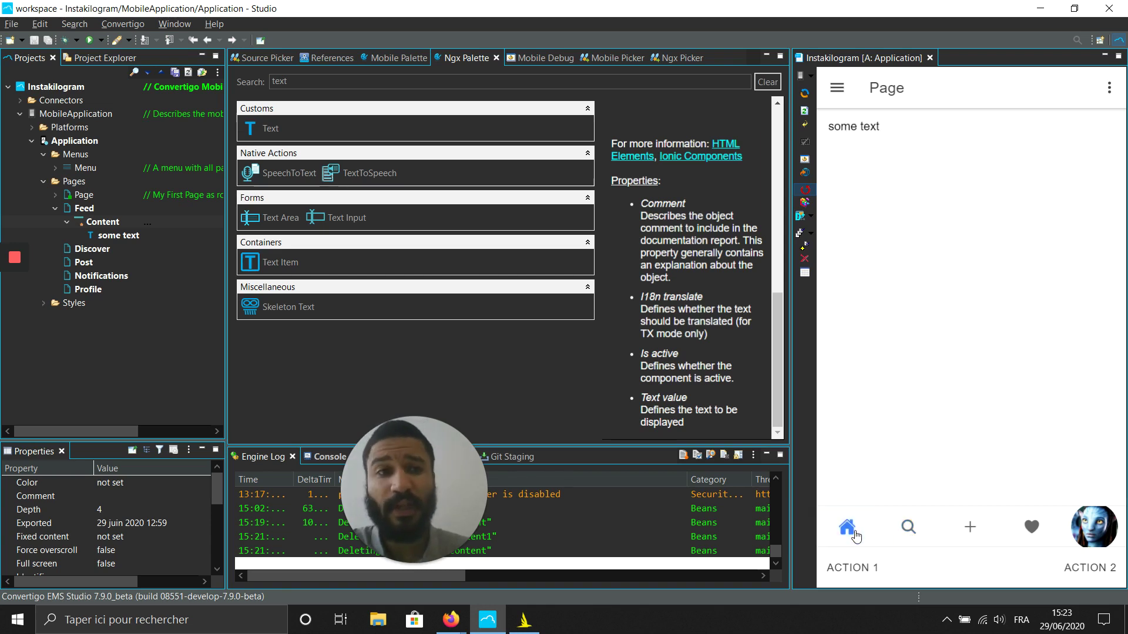
pyautogui.click(981, 534)
pyautogui.click(1031, 529)
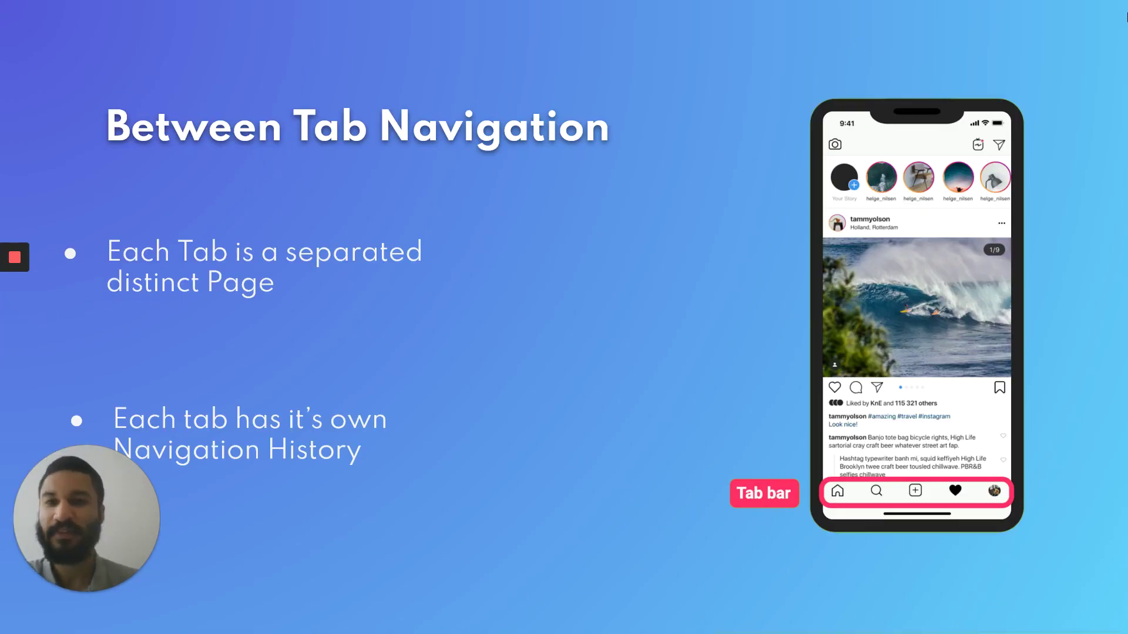
# - Advance the slideshow to the In Tab Navigation slide
pyautogui.press('Right')
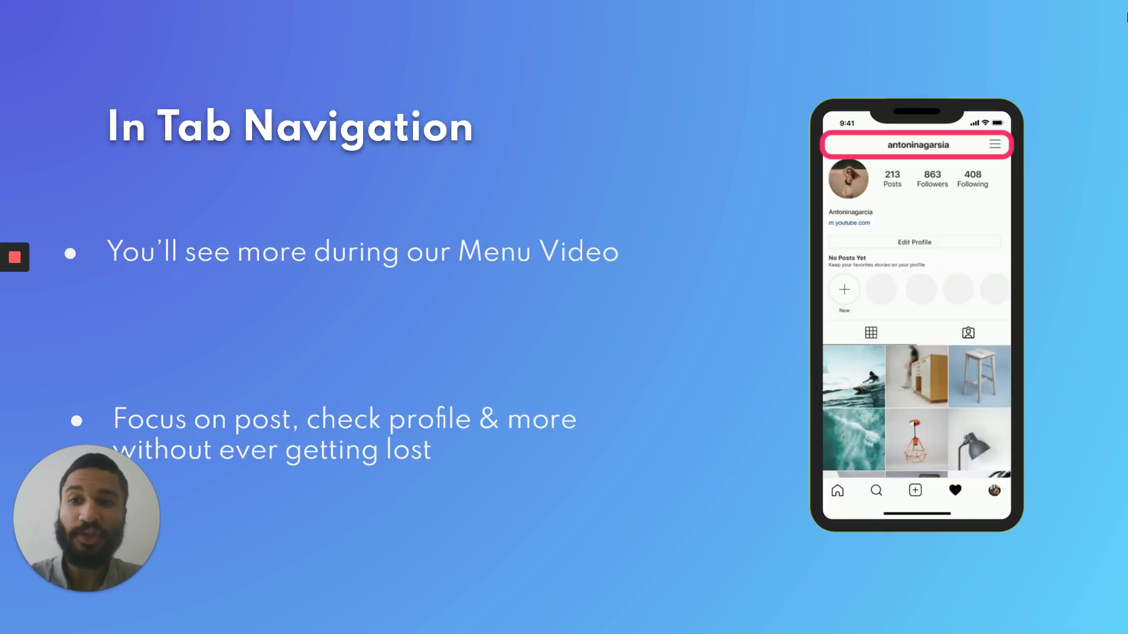